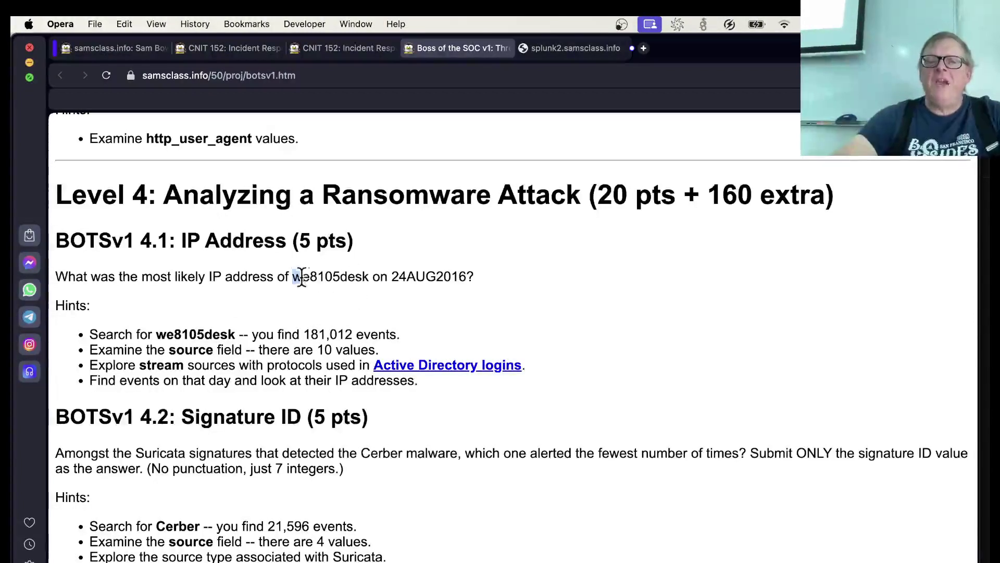
Step: Copy the hostname we8105desk from the BOTSv1 4.1 question, sign in to Splunk with the prefilled credentials and open Search & Reporting
{"action": "left_click_drag", "start_coordinate": [302, 276], "coordinate": [371, 277]}
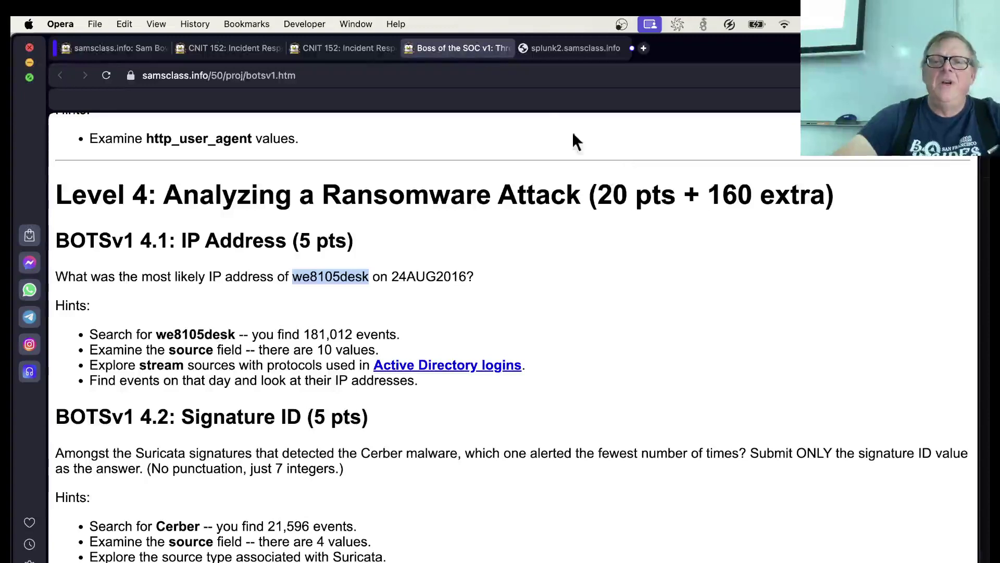
{"action": "left_click", "coordinate": [562, 53]}
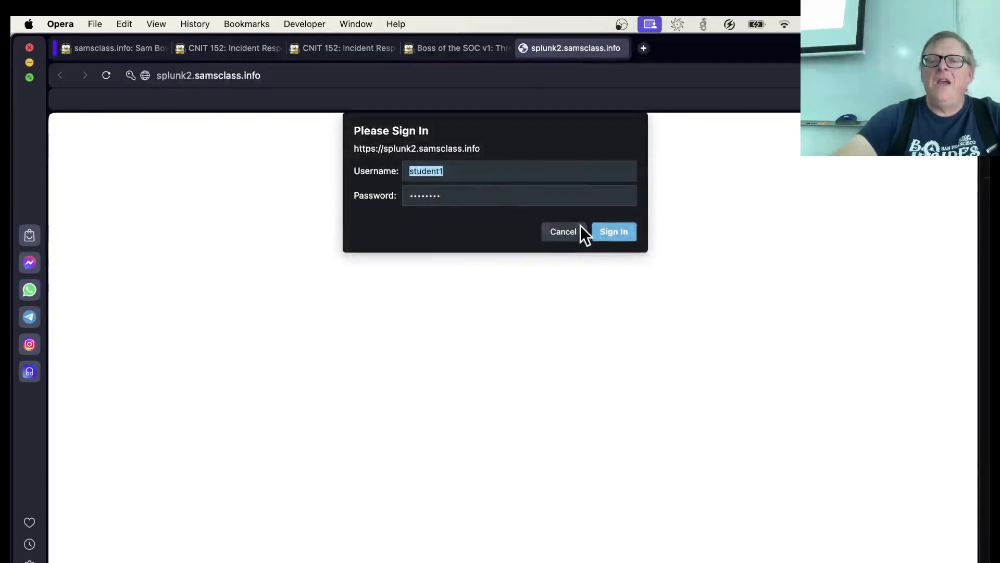
{"action": "left_click", "coordinate": [601, 233]}
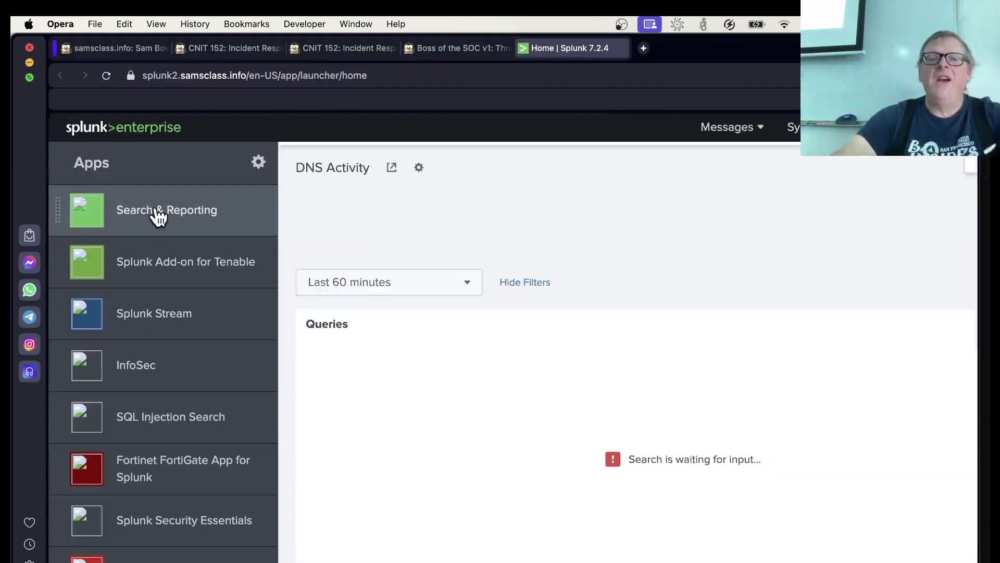
{"action": "left_click", "coordinate": [157, 216]}
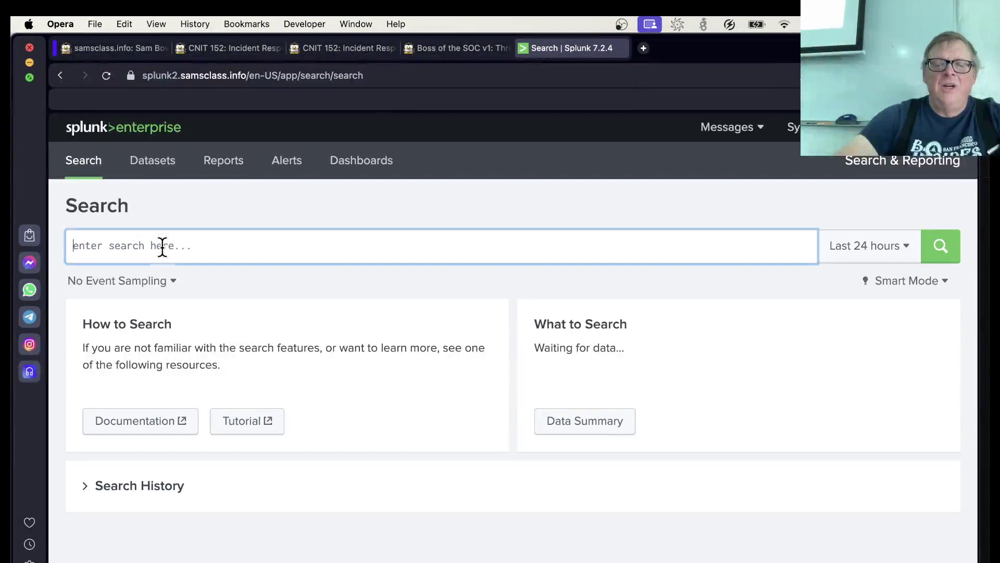
Step: Search for we8105desk across all time with 1:100 event sampling
{"action": "type", "text": "we8105desk"}
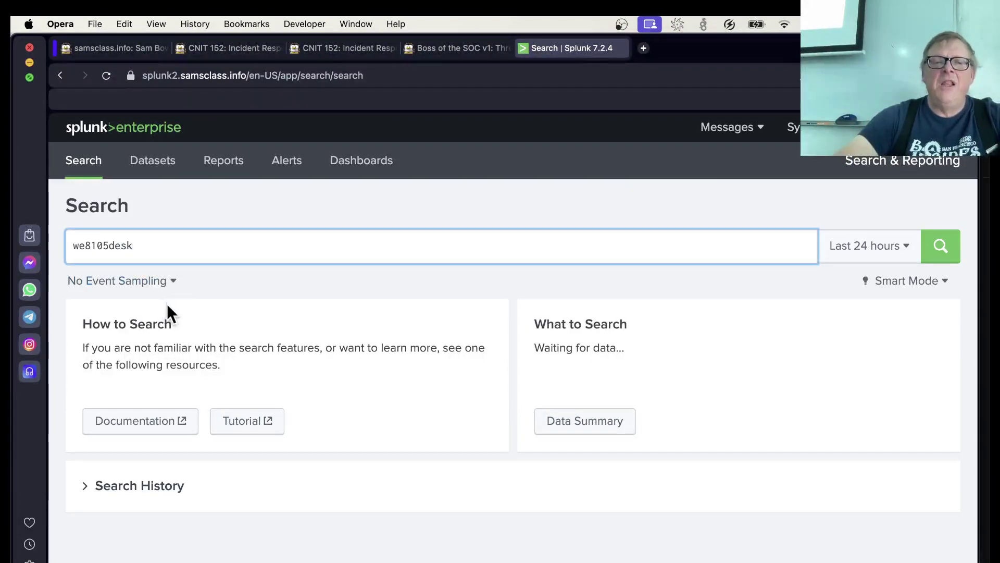
{"action": "left_click", "coordinate": [165, 286]}
{"action": "left_click", "coordinate": [149, 364]}
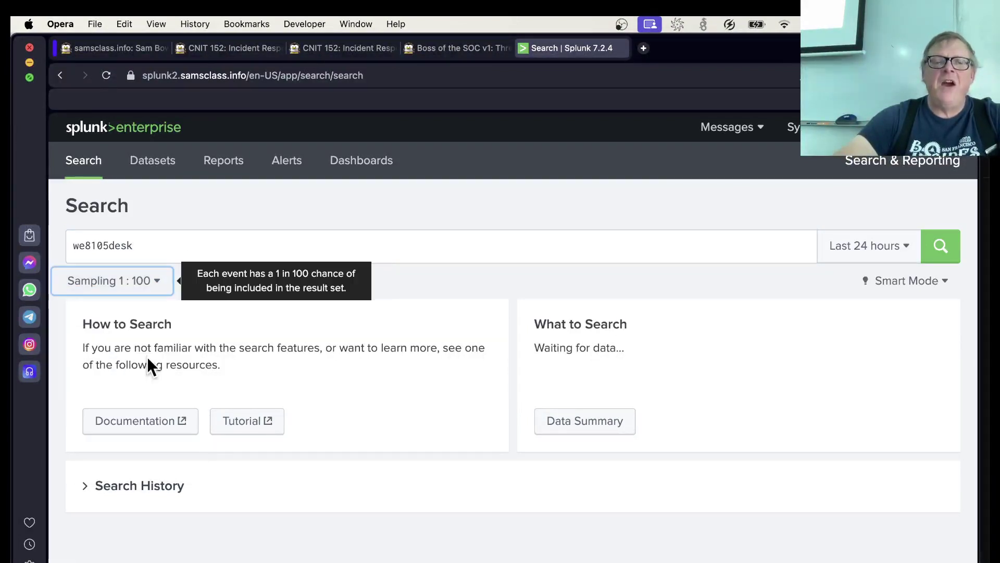
{"action": "left_click", "coordinate": [912, 253]}
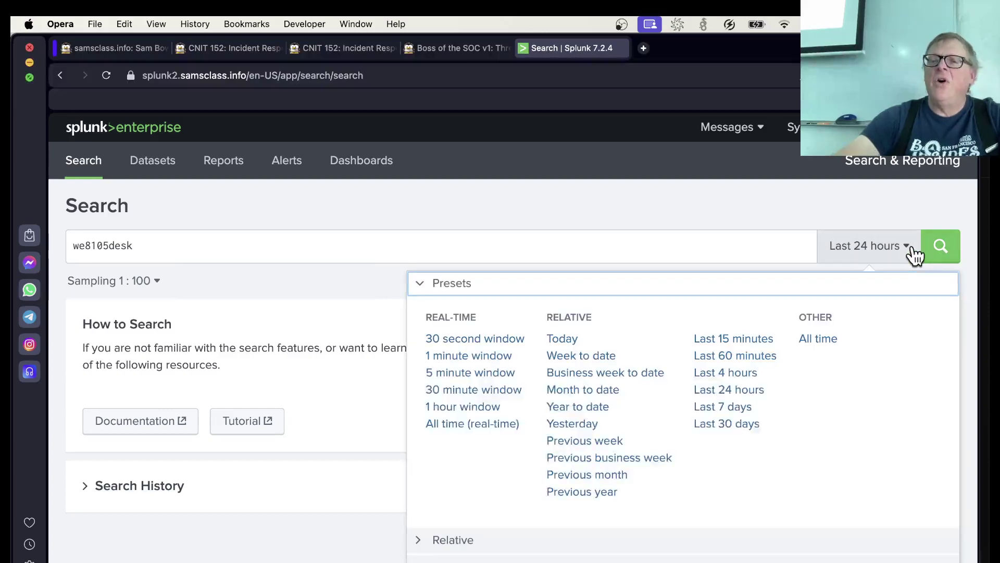
{"action": "left_click", "coordinate": [833, 339]}
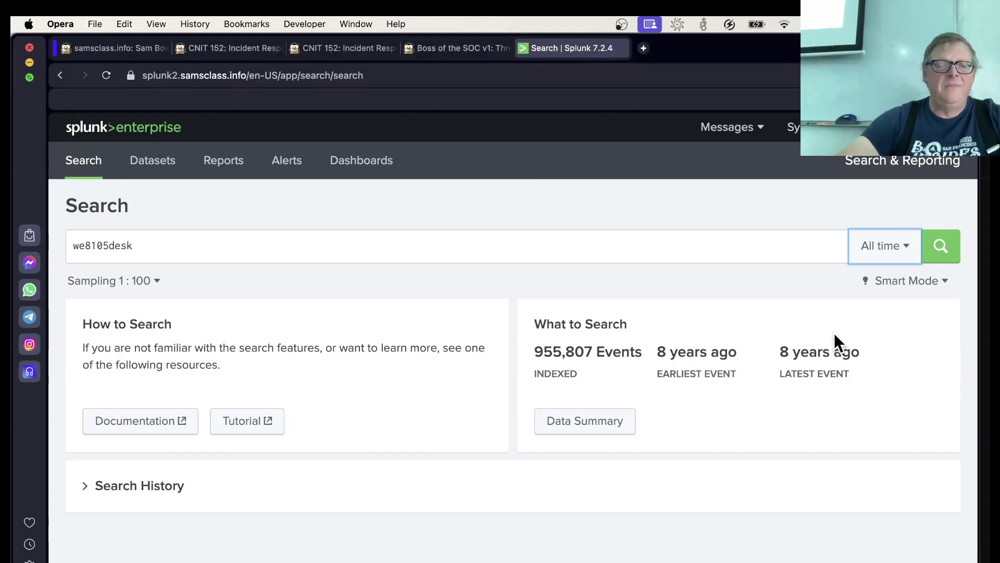
{"action": "left_click", "coordinate": [939, 256]}
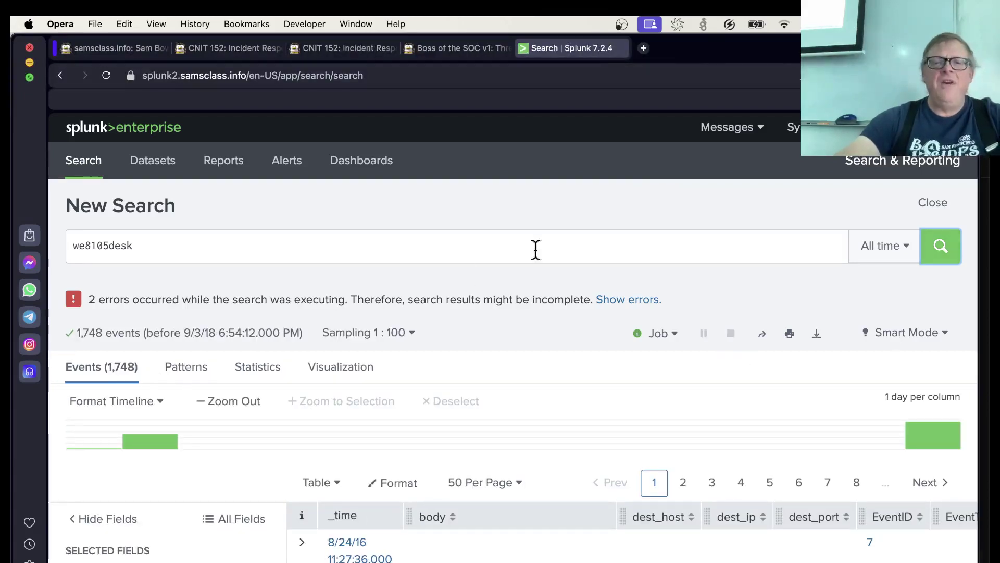
Step: Consult the 4.1 hints and narrow the we8105desk search to events with the source stream:smb
{"action": "left_click", "coordinate": [475, 48]}
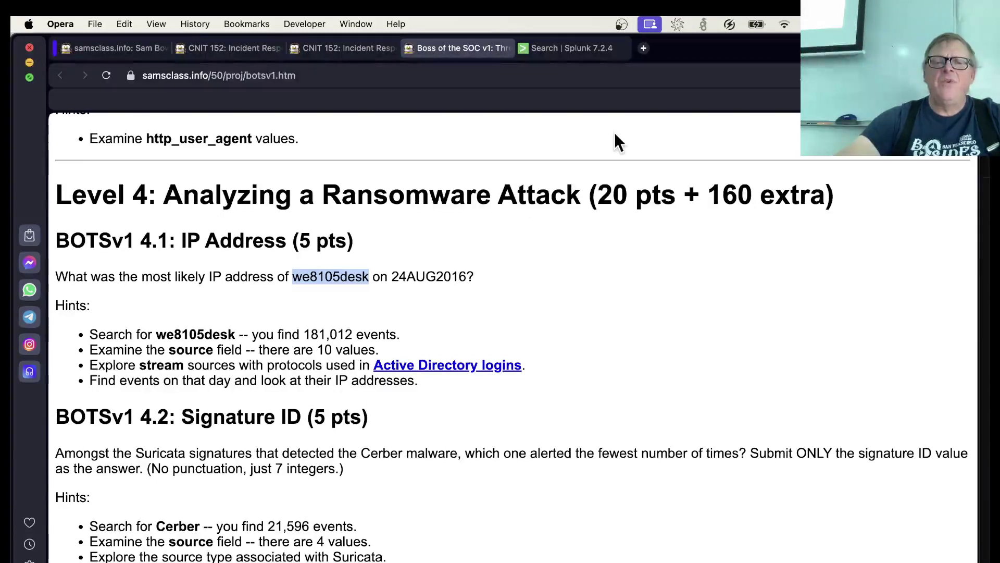
{"action": "left_click", "coordinate": [574, 49]}
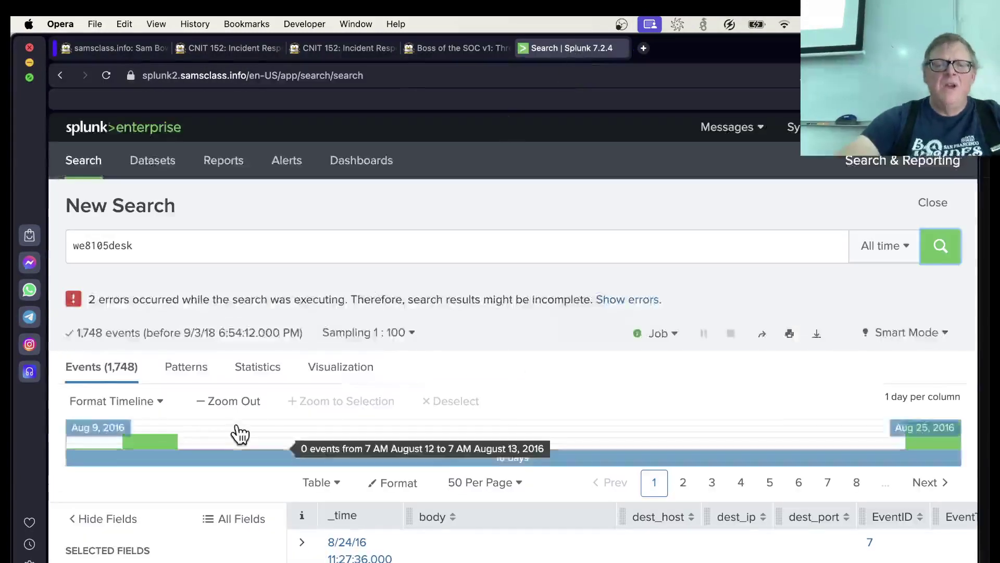
{"action": "scroll", "coordinate": [240, 434], "scroll_direction": "down", "scroll_amount": 6}
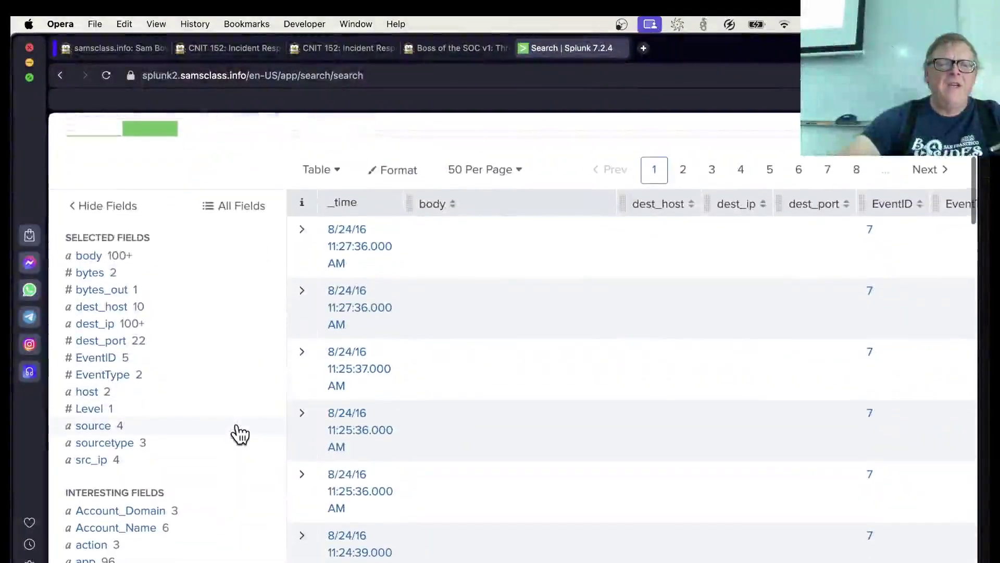
{"action": "left_click", "coordinate": [85, 413]}
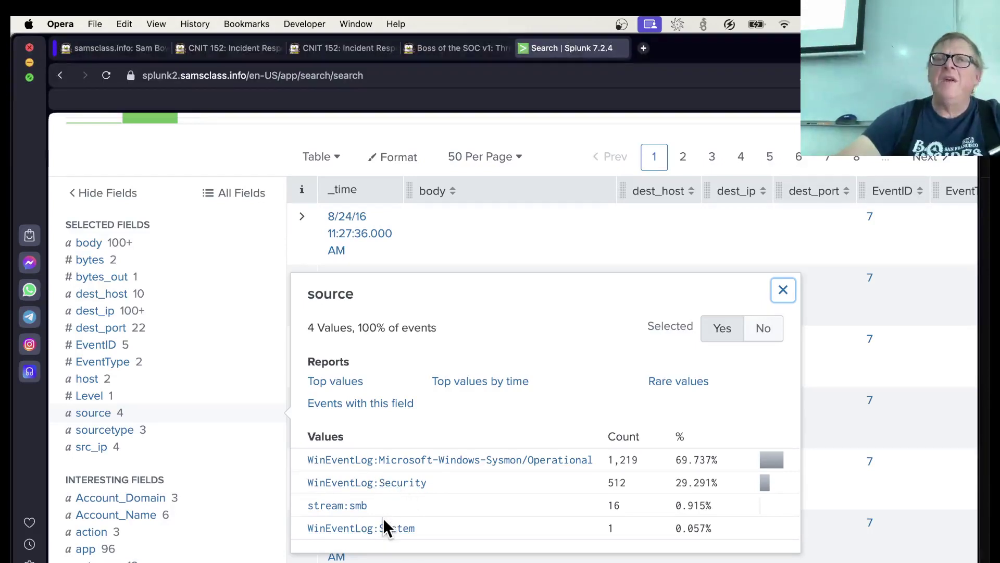
{"action": "left_click", "coordinate": [357, 508]}
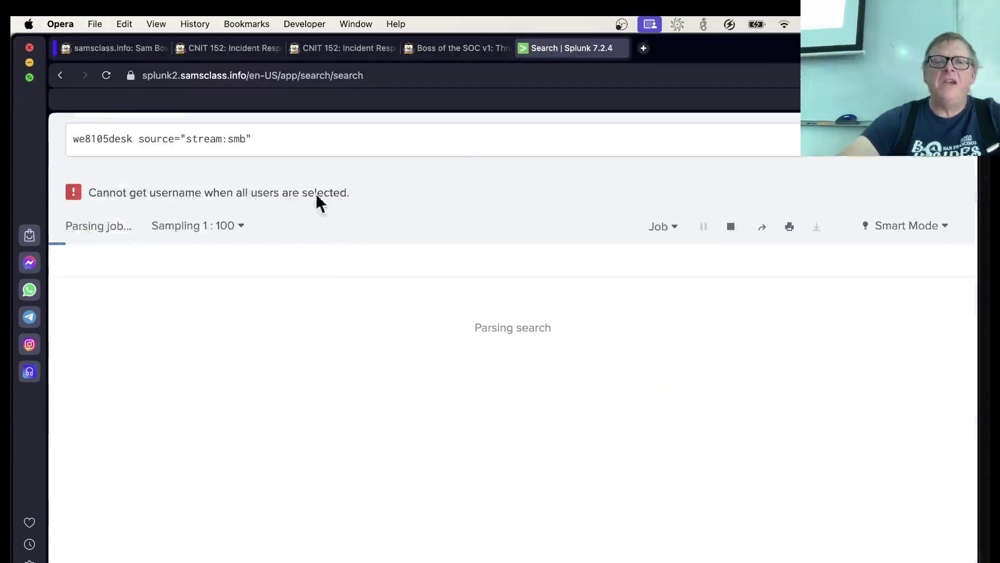
Step: Change the search's source filter to stream:ldap and rerun it with no event sampling
{"action": "left_click_drag", "start_coordinate": [245, 139], "coordinate": [233, 140]}
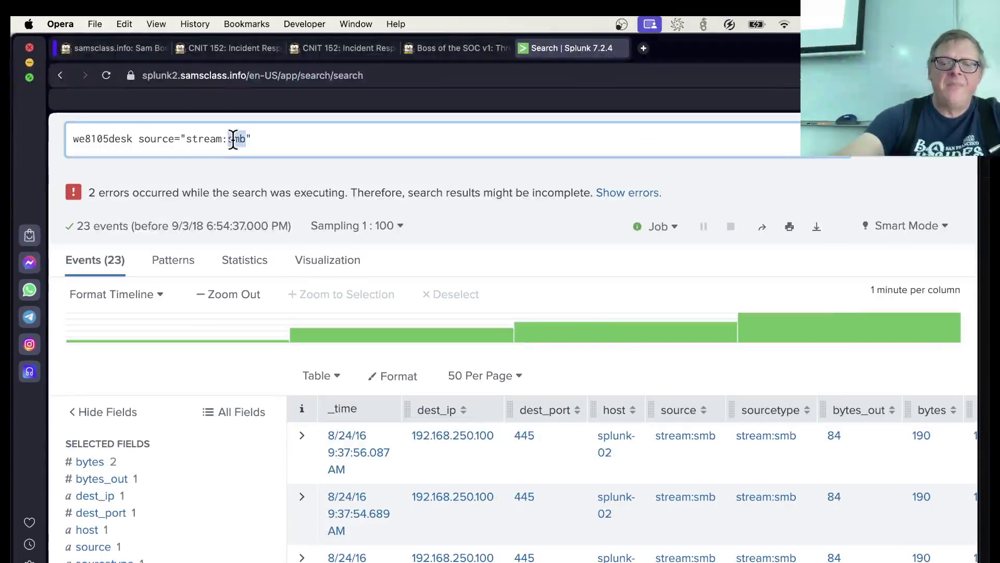
{"action": "type", "text": "ldap"}
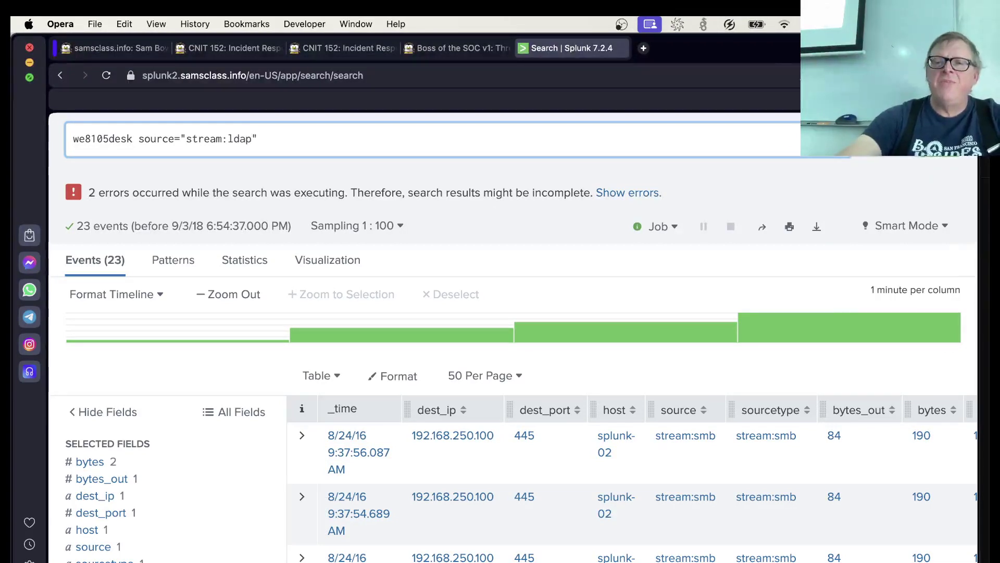
{"action": "key", "text": "Return"}
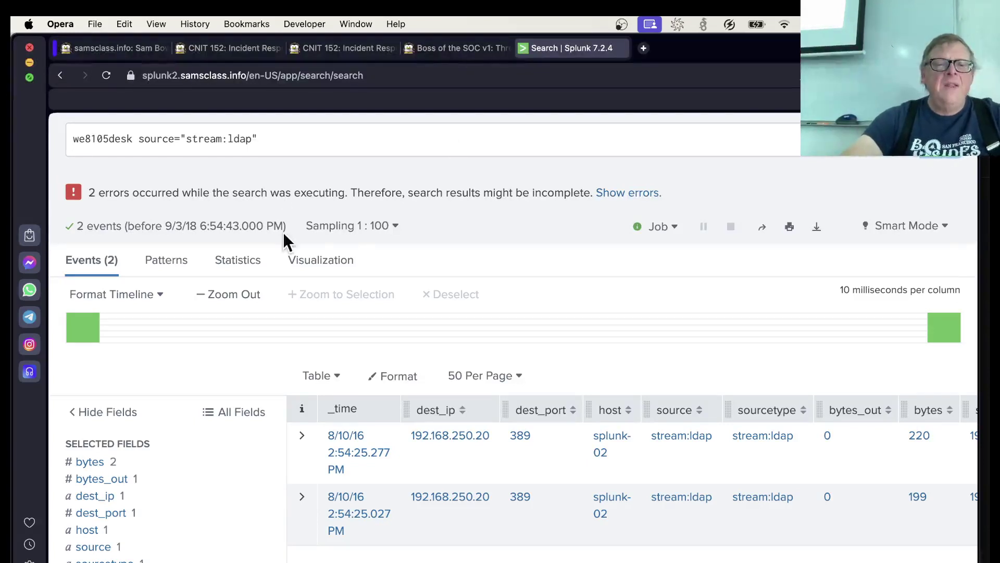
{"action": "left_click", "coordinate": [350, 226]}
{"action": "left_click", "coordinate": [340, 264]}
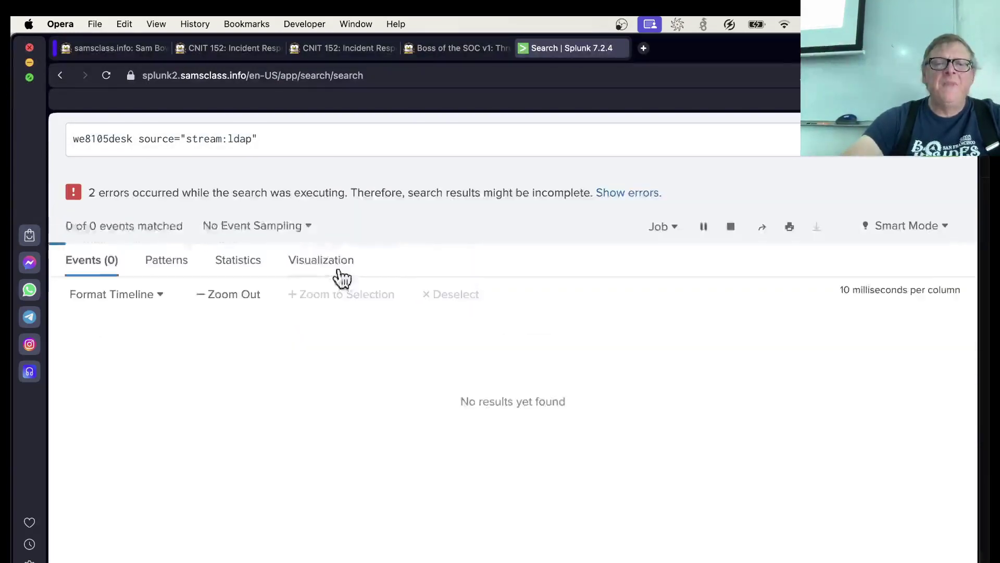
Step: Recheck the 4.1 question's date, then expand the first 8/24/16 LDAP event and examine its IP address fields
{"action": "left_click", "coordinate": [454, 48]}
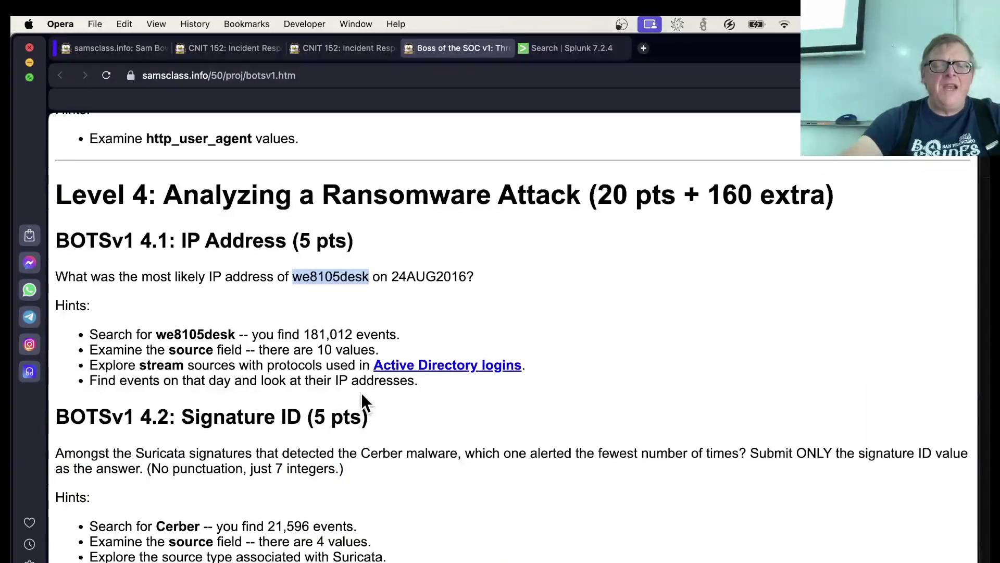
{"action": "left_click", "coordinate": [562, 51]}
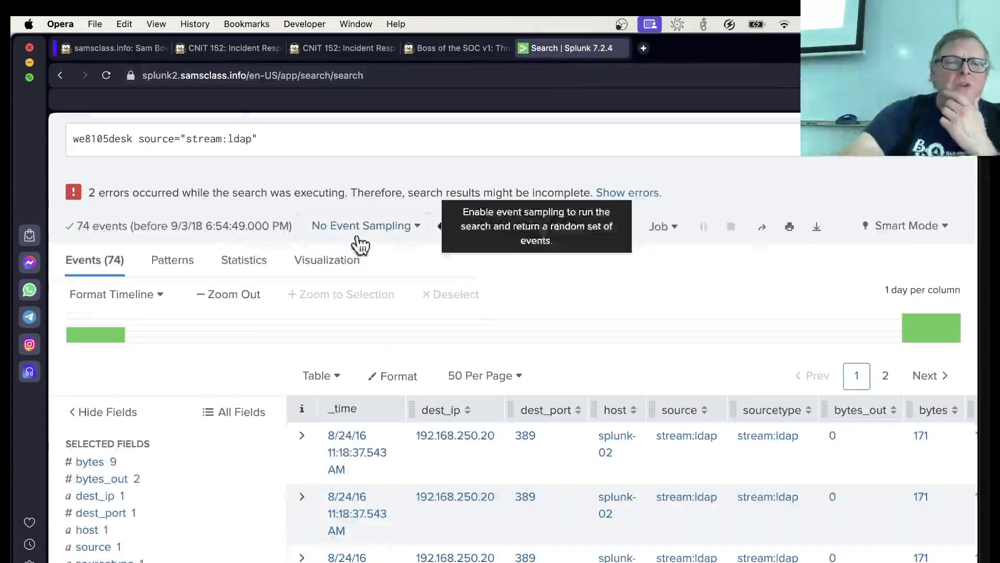
{"action": "left_click", "coordinate": [459, 49]}
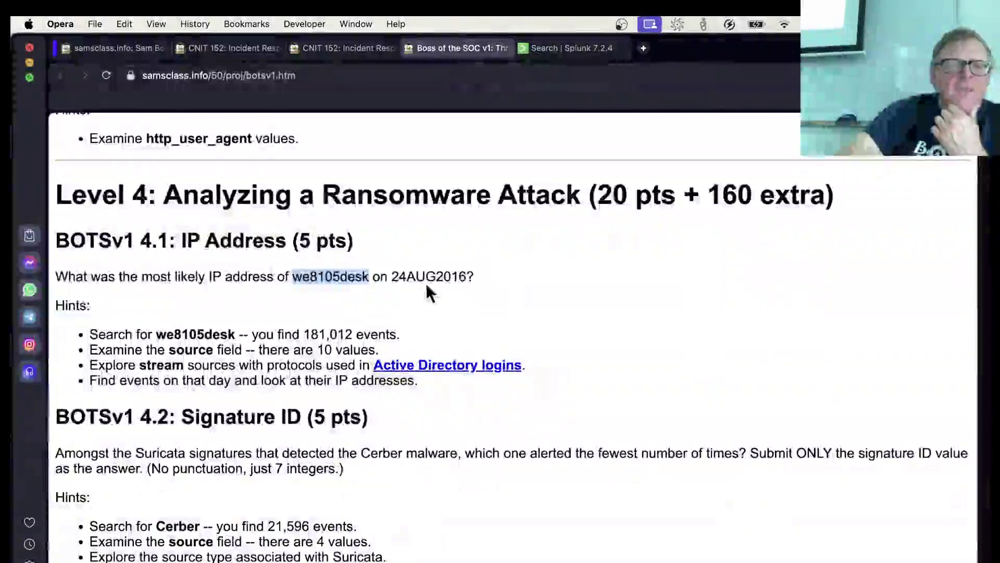
{"action": "left_click", "coordinate": [550, 52]}
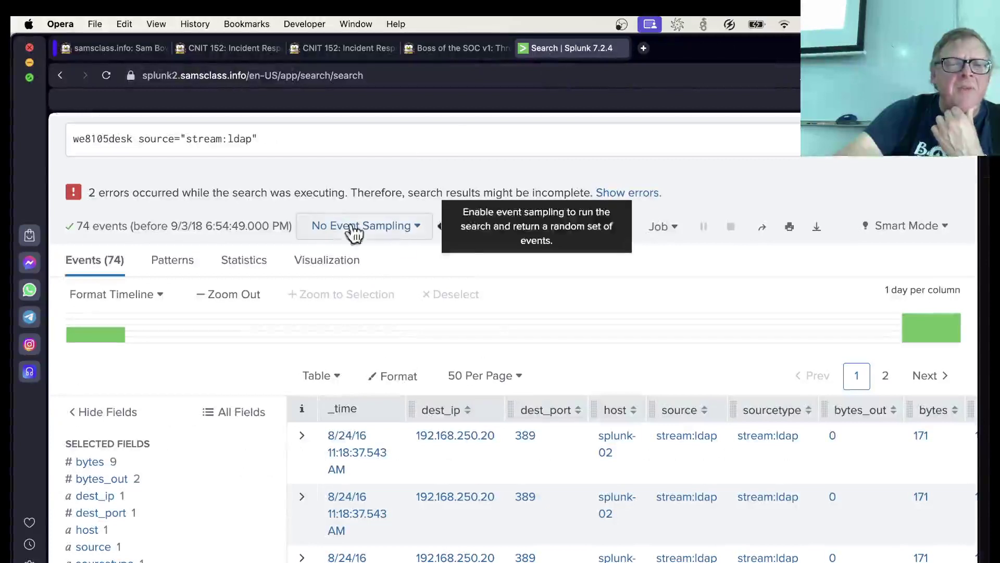
{"action": "scroll", "coordinate": [514, 335], "scroll_direction": "down", "scroll_amount": 3}
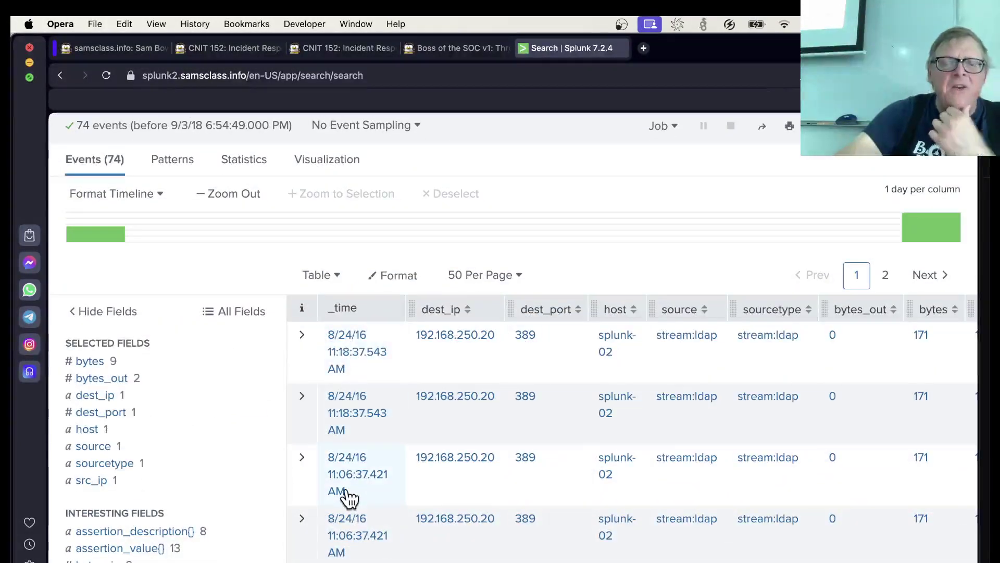
{"action": "left_click", "coordinate": [301, 344]}
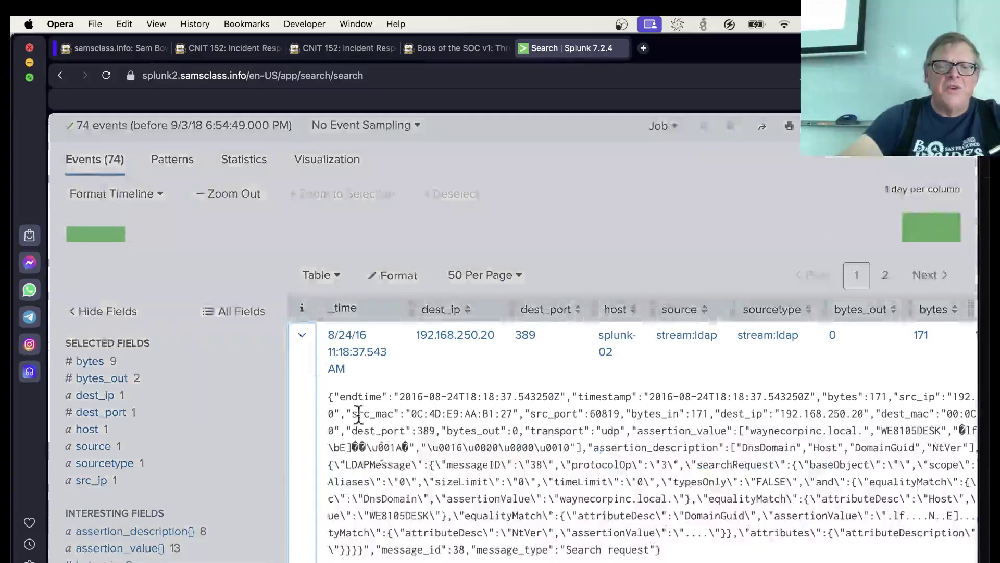
{"action": "scroll", "coordinate": [391, 469], "scroll_direction": "down", "scroll_amount": 1}
{"action": "scroll", "coordinate": [391, 474], "scroll_direction": "down", "scroll_amount": 10}
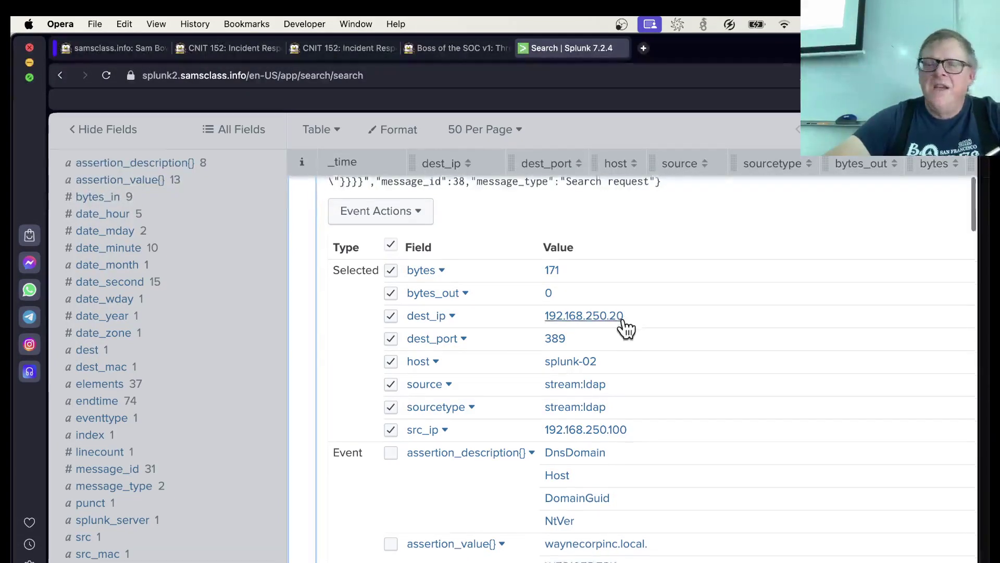
{"action": "scroll", "coordinate": [626, 328], "scroll_direction": "down", "scroll_amount": 2}
Step: Copy the event's src_ip value 192.168.250.100 into the kahoots.htm notes in Smultron
{"action": "left_click_drag", "start_coordinate": [633, 370], "coordinate": [549, 368]}
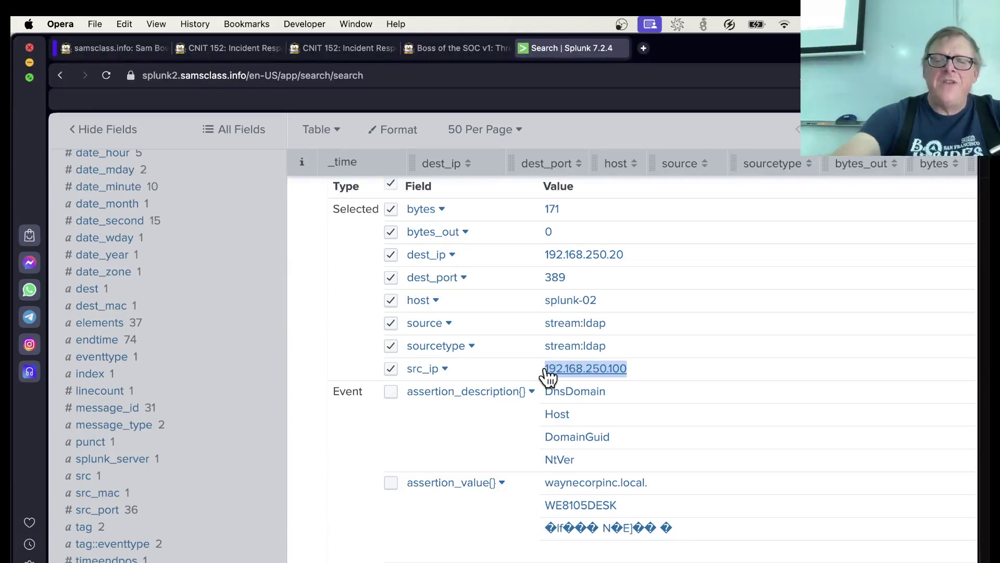
{"action": "key", "text": "super+Tab"}
{"action": "key", "text": "super+Tab"}
{"action": "key", "text": "super+Tab"}
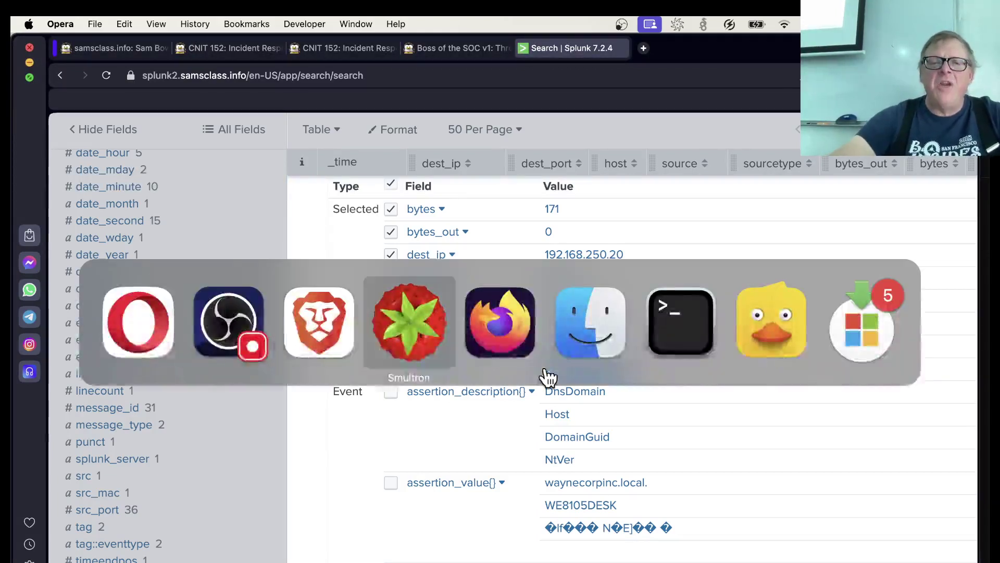
{"action": "type", "text": "192.168.250.100"}
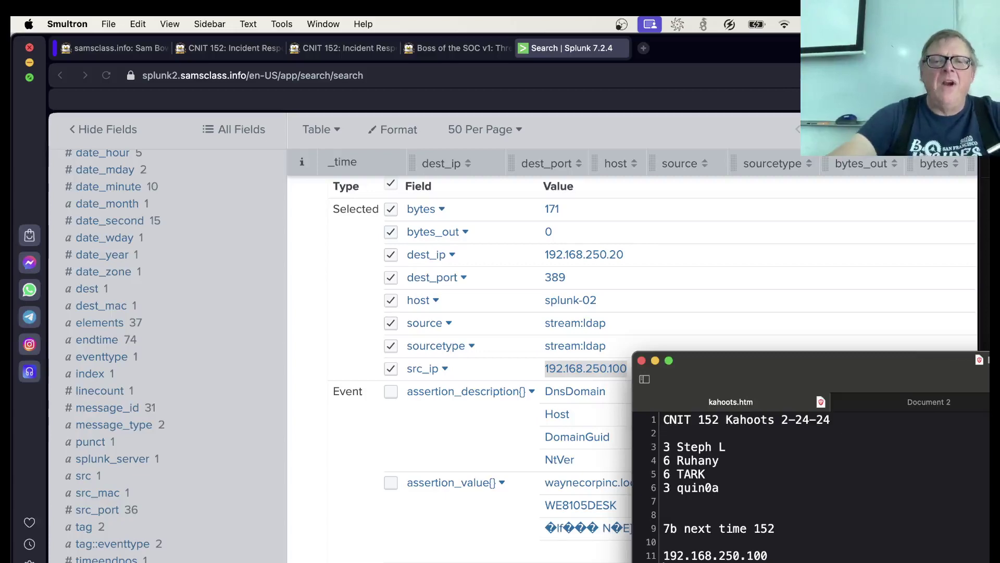
Step: Read the BOTSv1 4.2 Signature ID task in the browser and open a fresh search in Splunk's Search & Reporting
{"action": "left_click", "coordinate": [456, 48]}
{"action": "scroll", "coordinate": [364, 349], "scroll_direction": "down", "scroll_amount": 5}
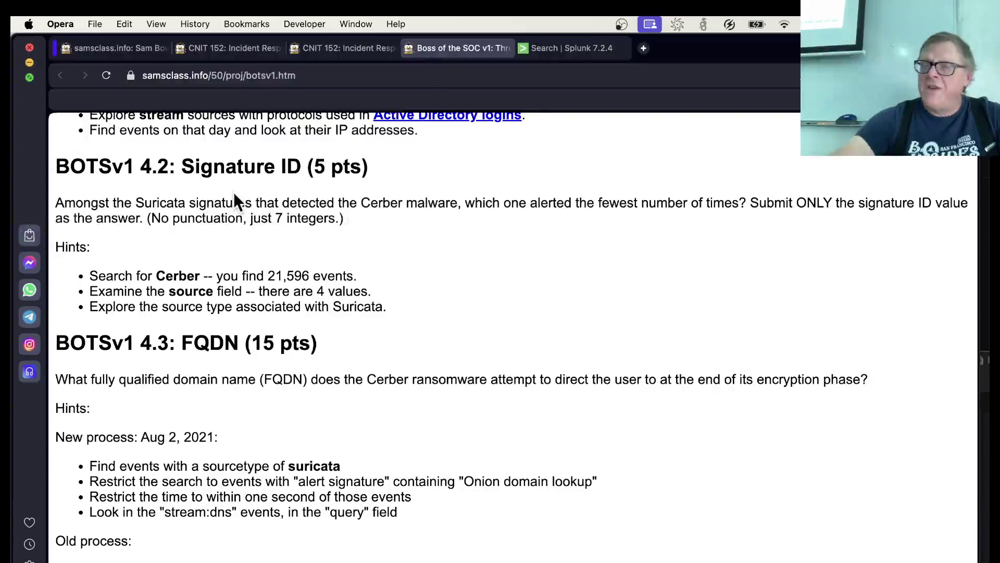
{"action": "left_click", "coordinate": [547, 50]}
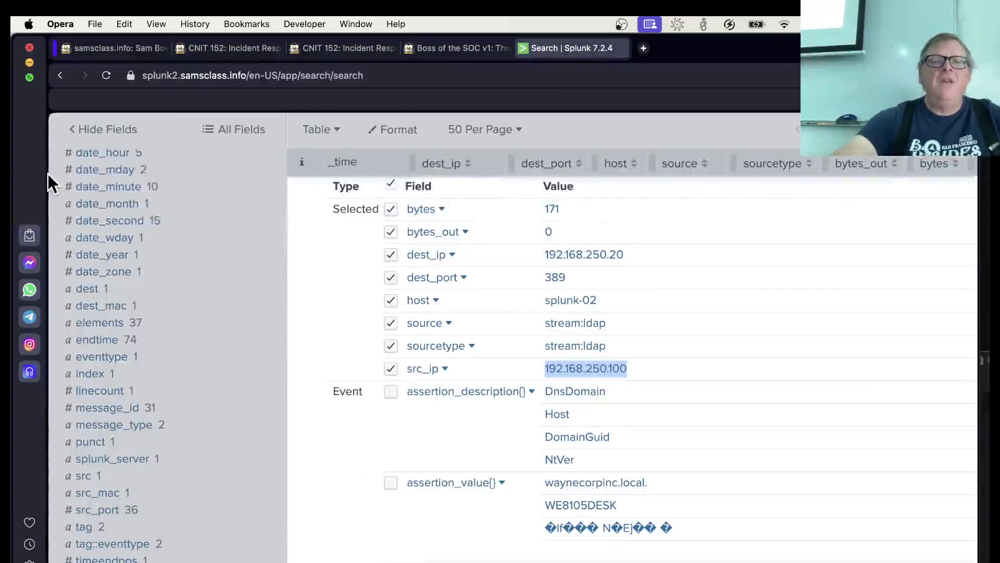
{"action": "scroll", "coordinate": [57, 189], "scroll_direction": "up", "scroll_amount": 10}
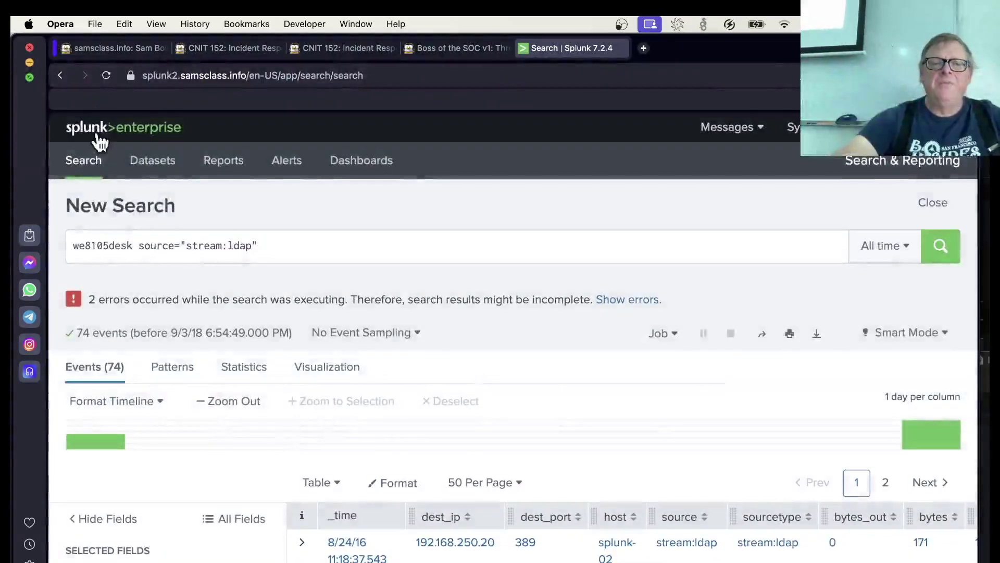
{"action": "left_click", "coordinate": [99, 139]}
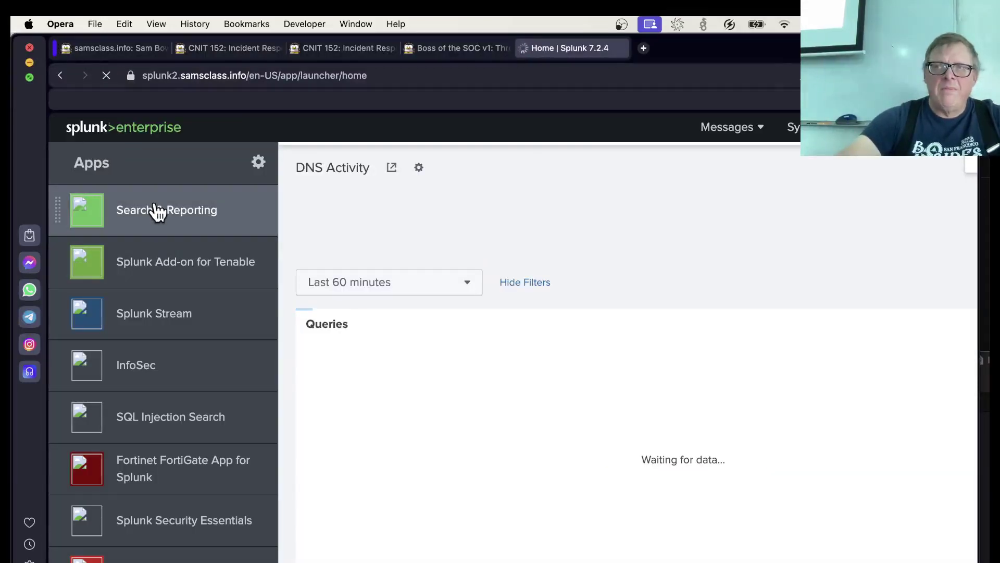
{"action": "left_click", "coordinate": [156, 211]}
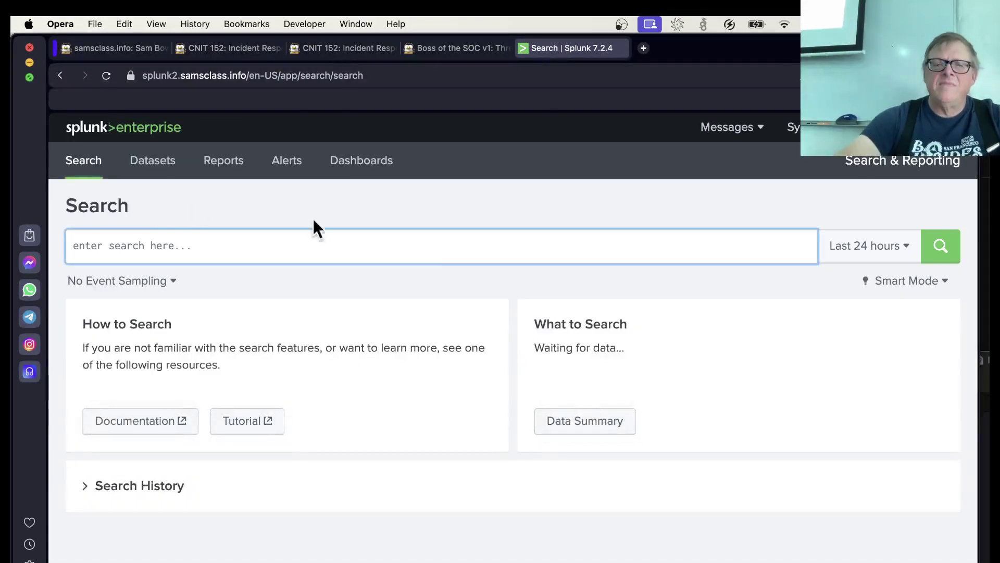
Step: Open the data summary's list of sourcetypes and start a search on the suricata sourcetype
{"action": "left_click", "coordinate": [576, 424]}
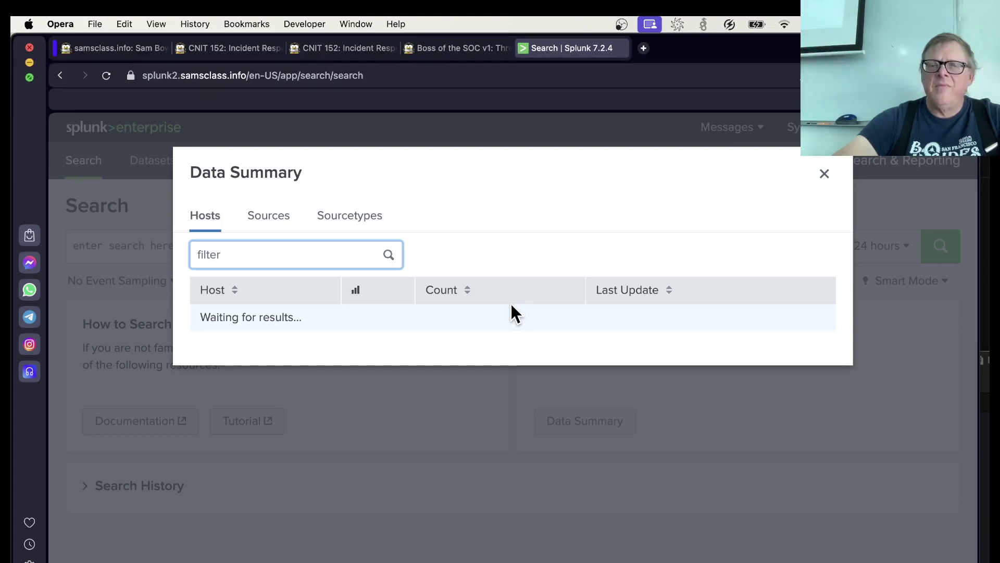
{"action": "left_click", "coordinate": [355, 222]}
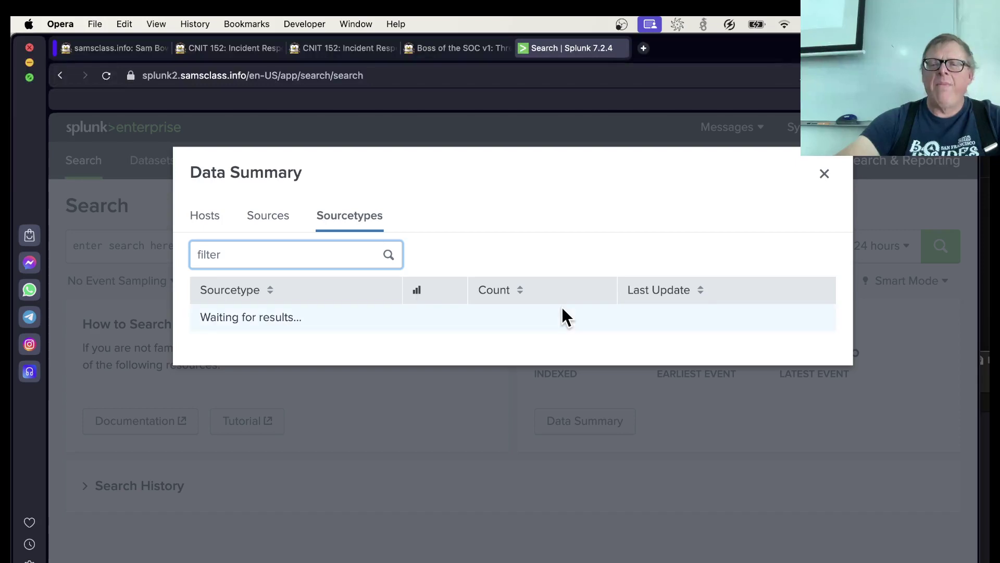
{"action": "scroll", "coordinate": [238, 514], "scroll_direction": "down", "scroll_amount": 5}
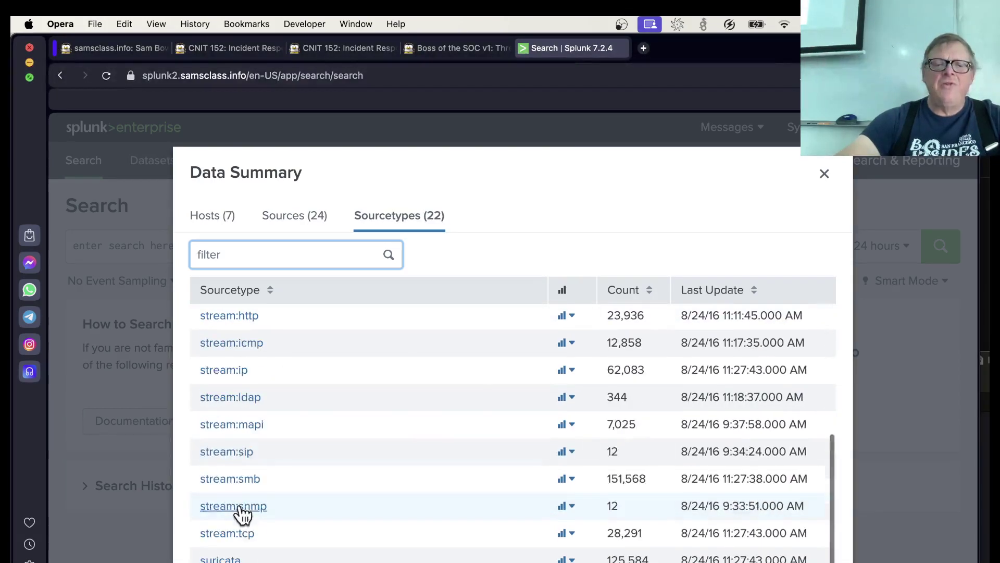
{"action": "left_click", "coordinate": [221, 559]}
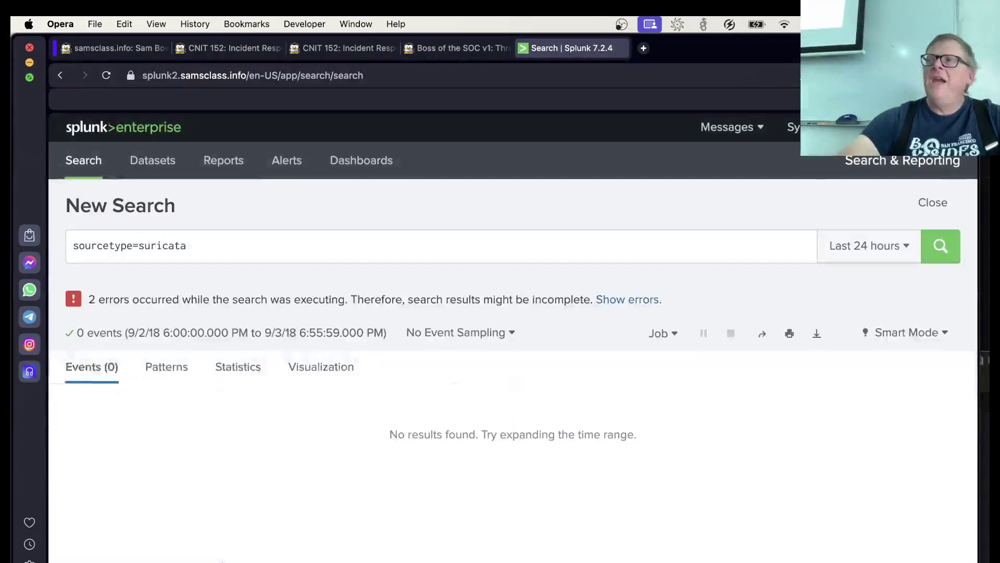
Step: Add the term cerber to the suricata search and run it over all time
{"action": "left_click", "coordinate": [262, 255]}
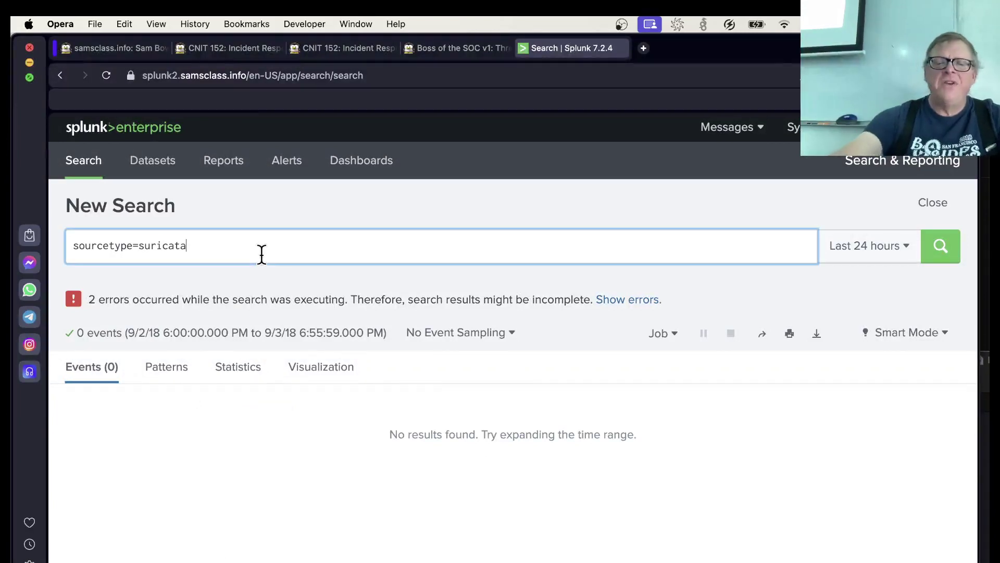
{"action": "type", "text": "cerber"}
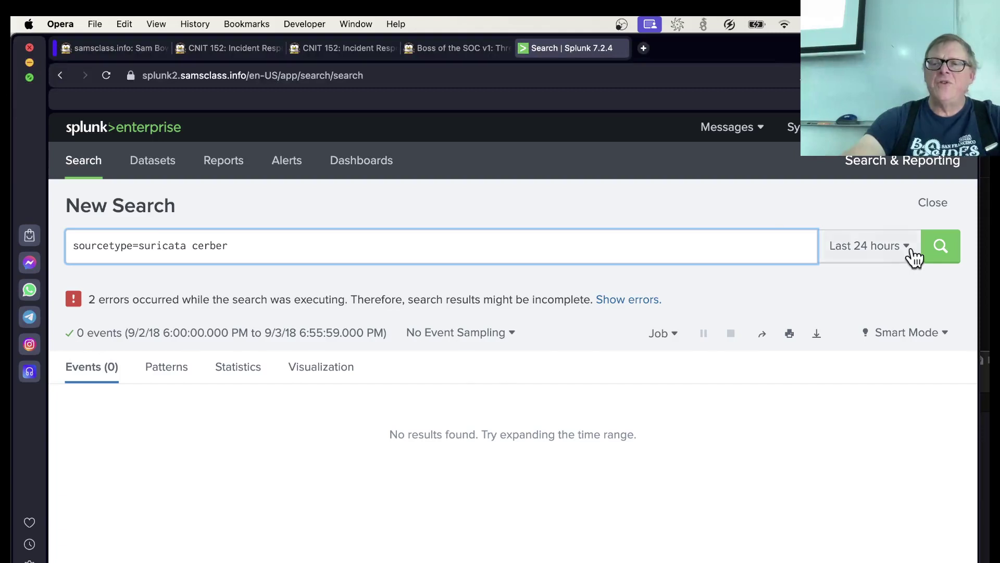
{"action": "left_click", "coordinate": [911, 256]}
{"action": "left_click", "coordinate": [824, 292]}
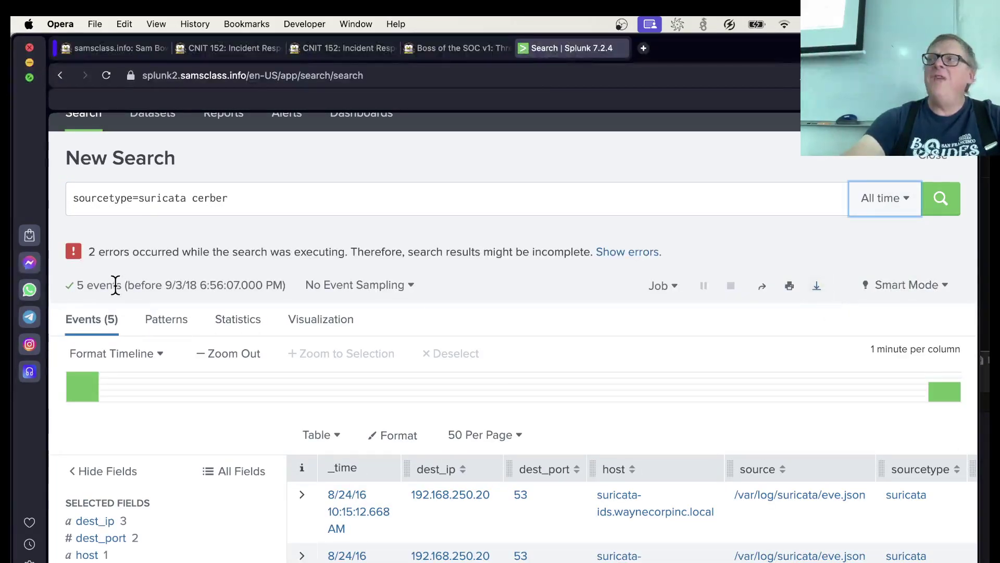
{"action": "scroll", "coordinate": [404, 415], "scroll_direction": "down", "scroll_amount": 5}
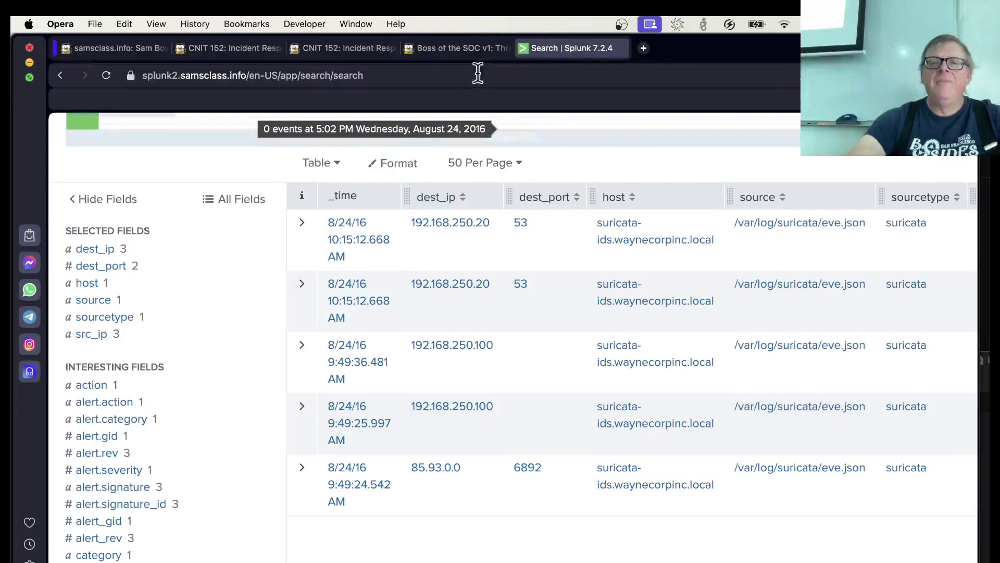
Step: Read the BOTSv1 4.3 FQDN task and its hints, then examine the alert.signature values of the Cerber events in Splunk
{"action": "left_click", "coordinate": [451, 49]}
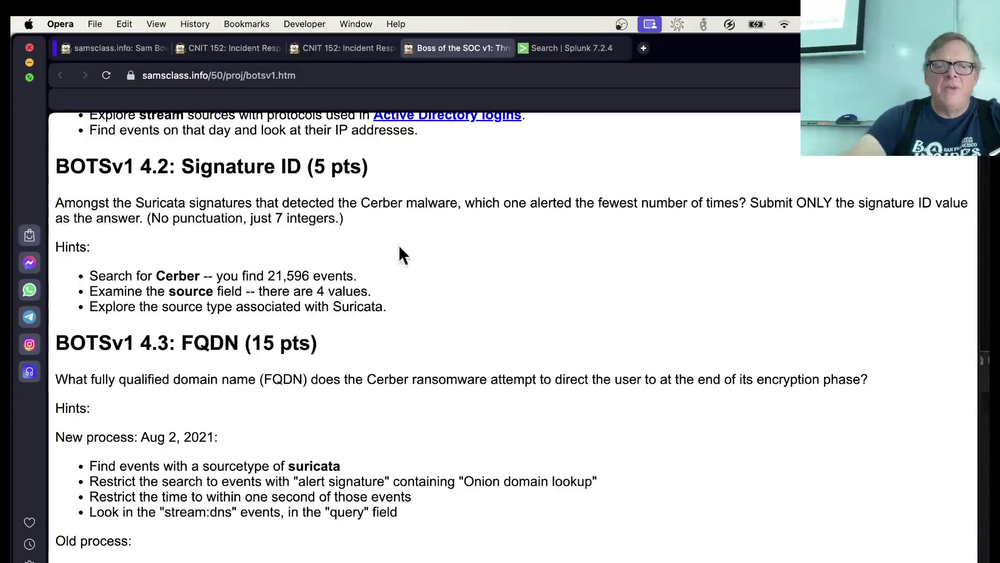
{"action": "scroll", "coordinate": [312, 372], "scroll_direction": "down", "scroll_amount": 5}
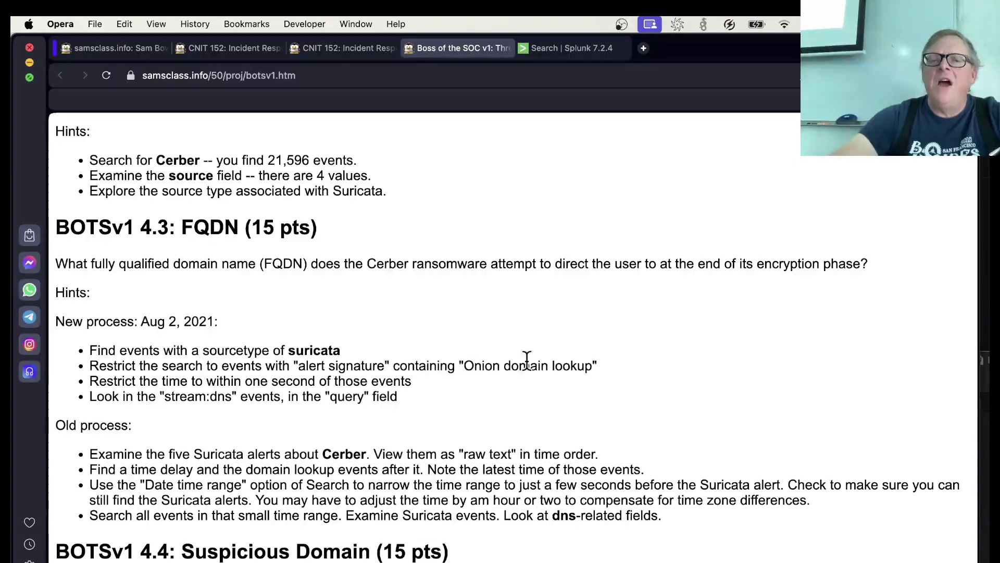
{"action": "left_click", "coordinate": [564, 52]}
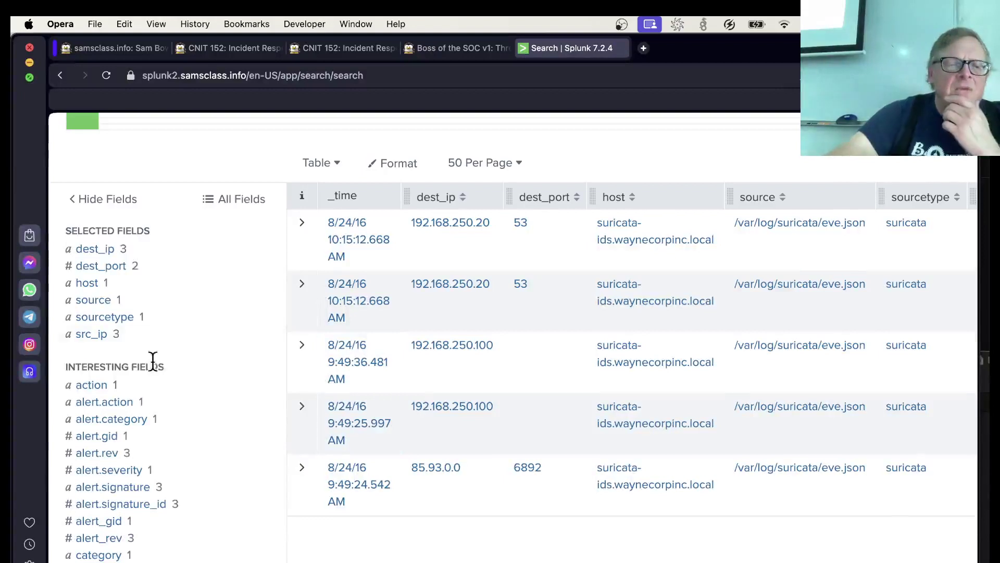
{"action": "scroll", "coordinate": [151, 351], "scroll_direction": "down", "scroll_amount": 1}
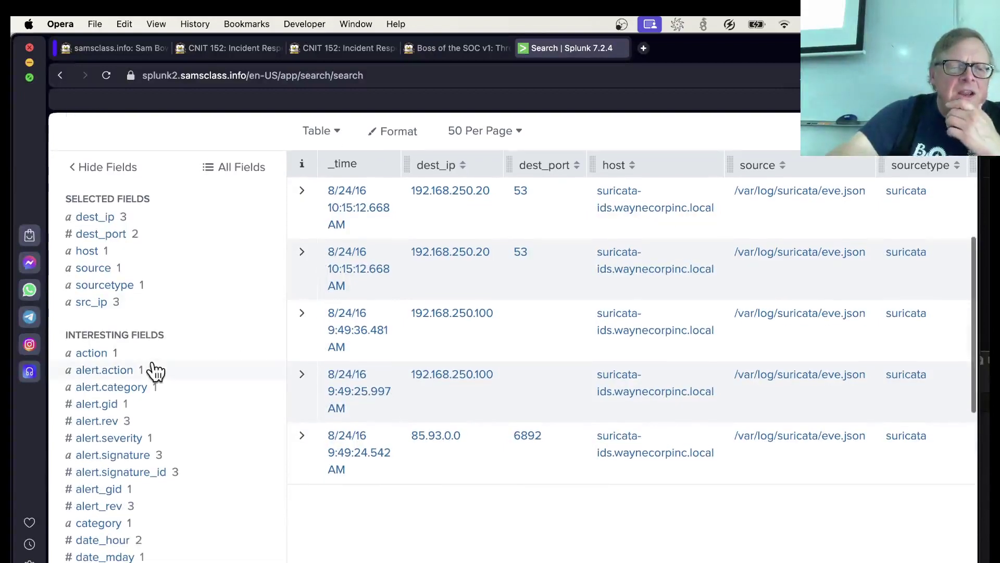
{"action": "left_click", "coordinate": [117, 457]}
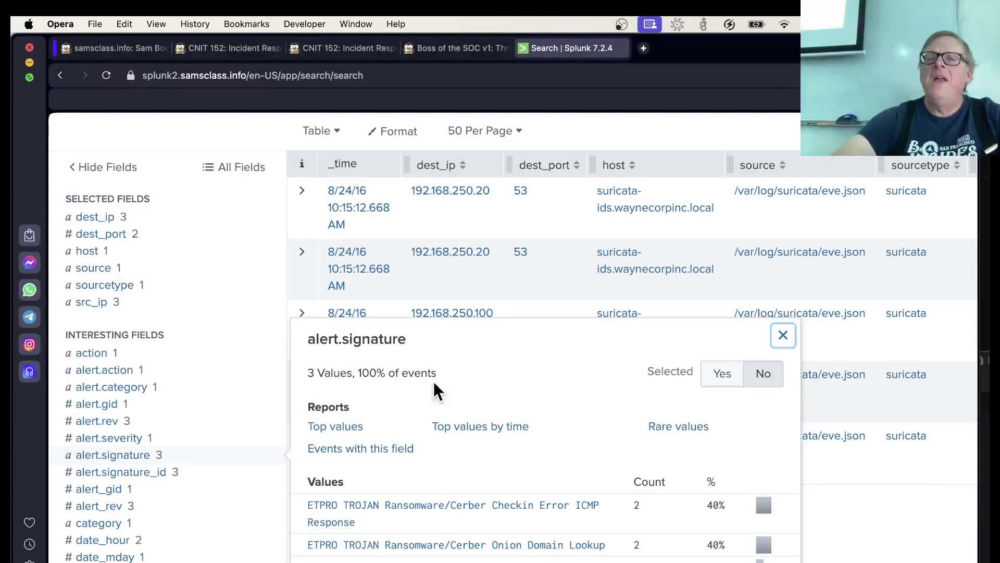
{"action": "left_click", "coordinate": [784, 336]}
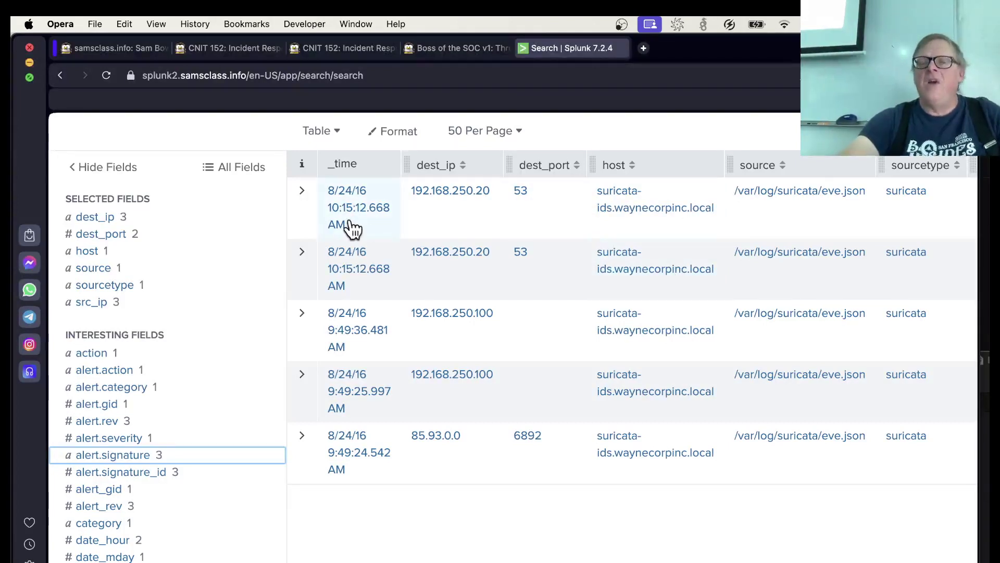
Step: Restrict the search to events within 1 second before or after the 8/24/16 10:15:12.668 AM event
{"action": "left_click", "coordinate": [364, 210]}
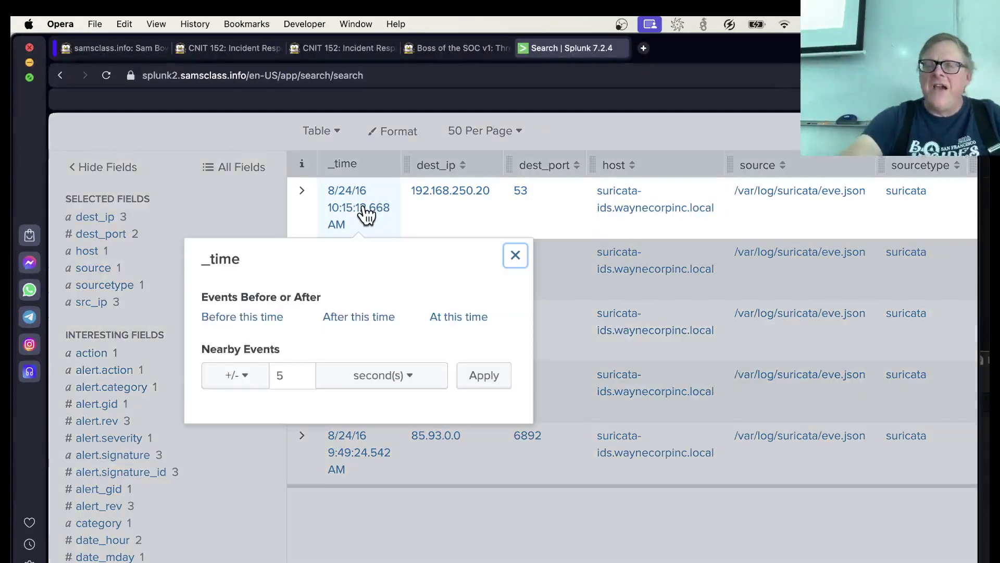
{"action": "double_click", "coordinate": [295, 376]}
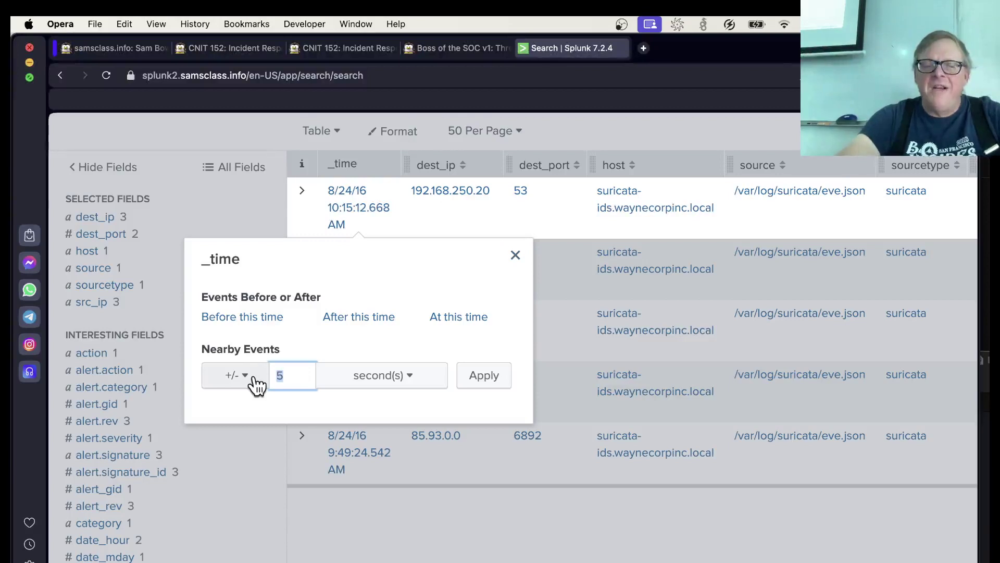
{"action": "left_click", "coordinate": [478, 377]}
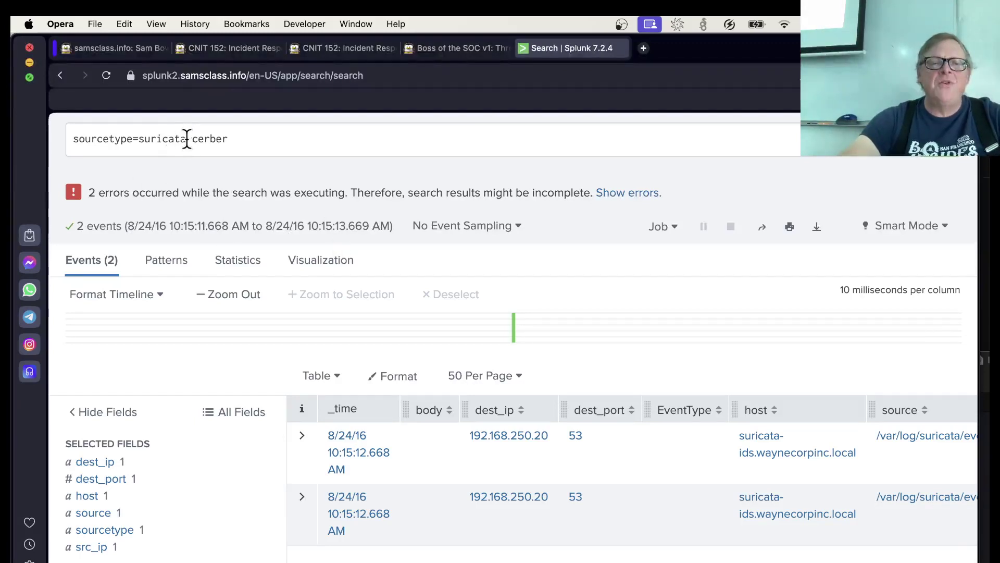
Step: Change the search's sourcetype to stream:dns, remove the cerber term and rerun it in the same time range
{"action": "left_click_drag", "start_coordinate": [187, 139], "coordinate": [149, 137]}
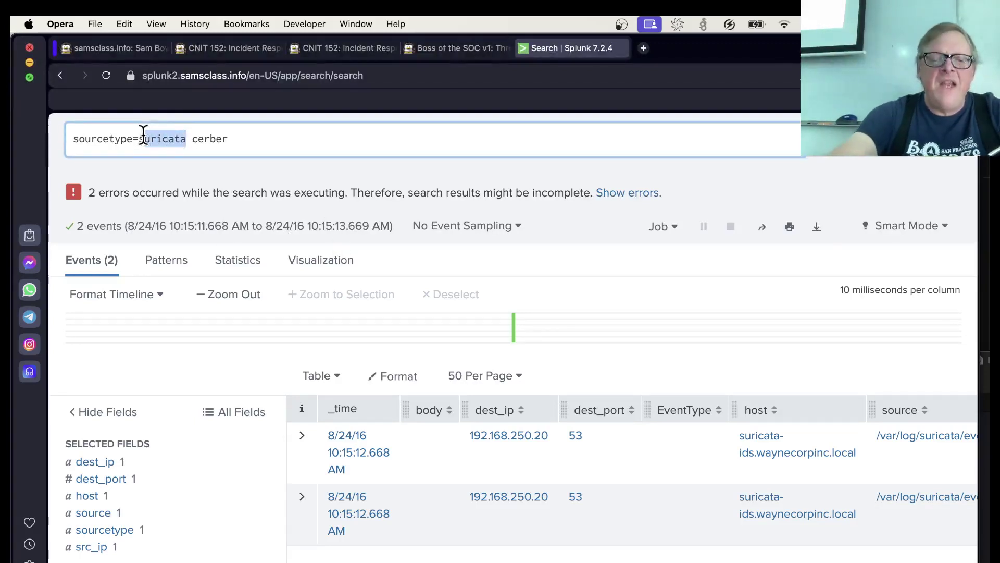
{"action": "type", "text": "tream:dns"}
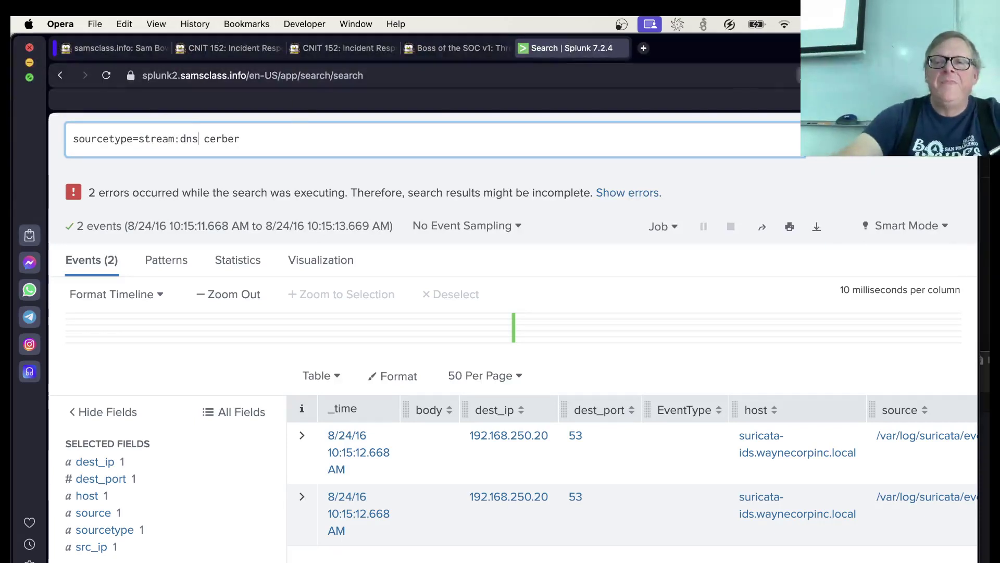
{"action": "key", "text": "Return"}
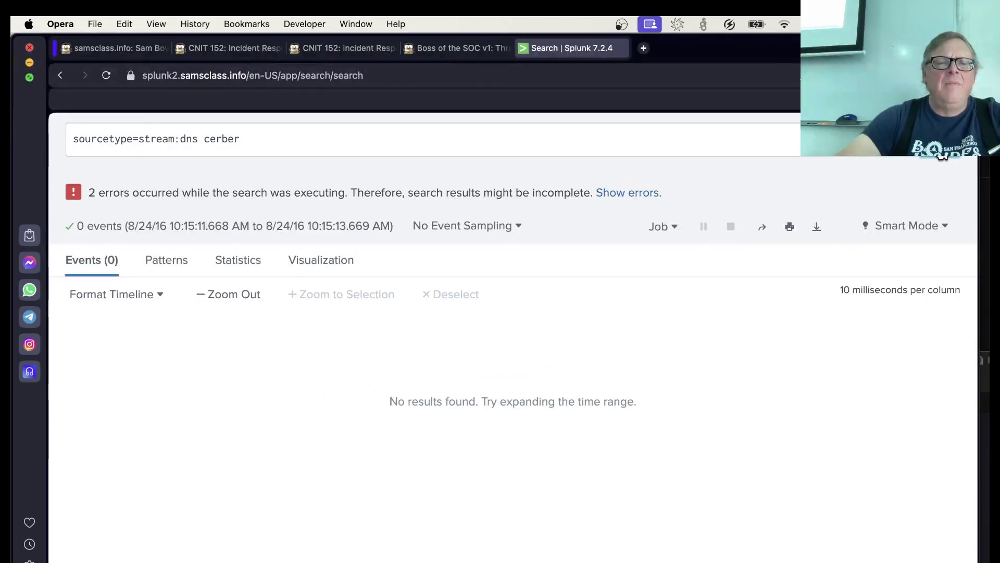
{"action": "left_click", "coordinate": [252, 141]}
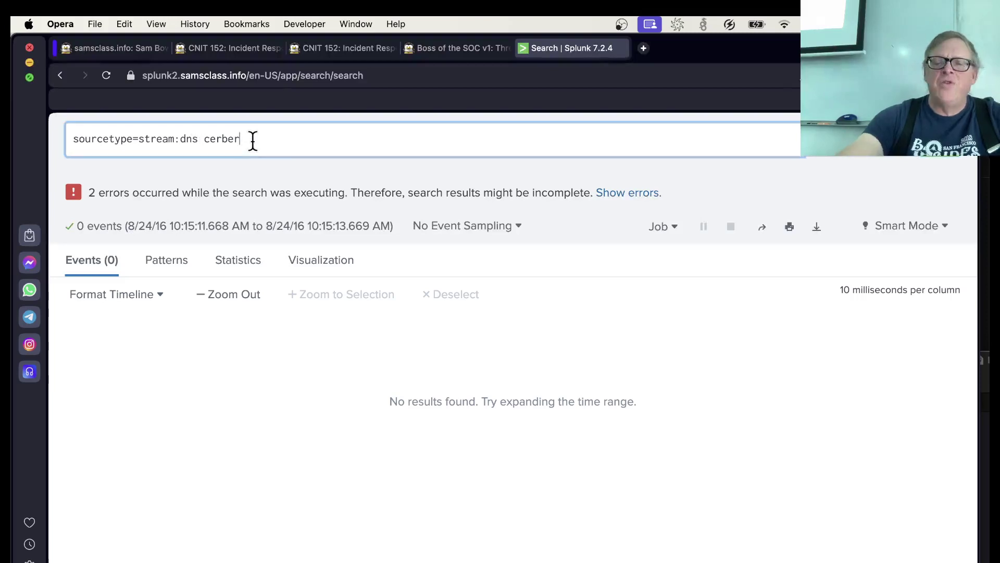
{"action": "key", "text": "Return"}
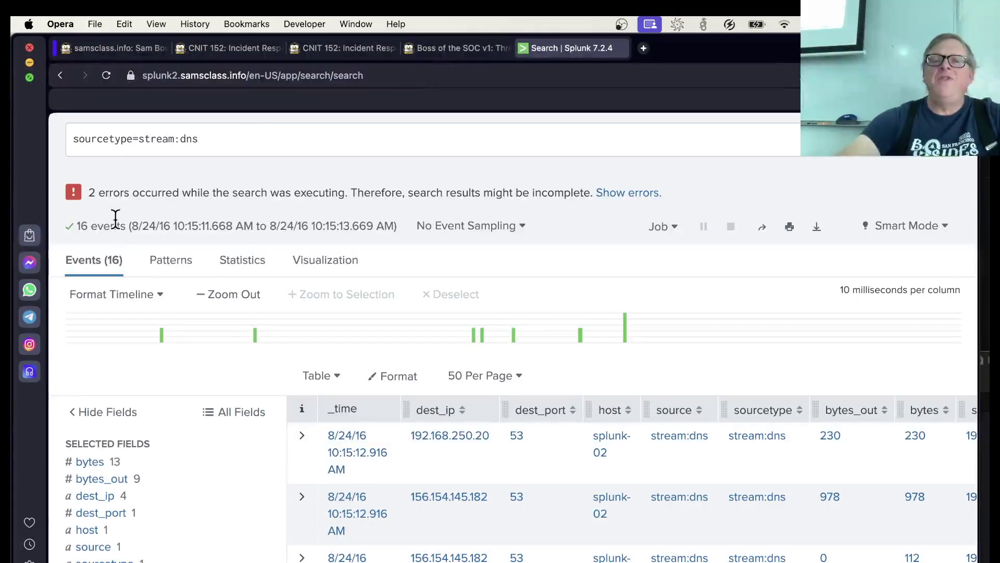
Step: Examine the values of the query field in the stream:dns events
{"action": "scroll", "coordinate": [257, 277], "scroll_direction": "down", "scroll_amount": 5}
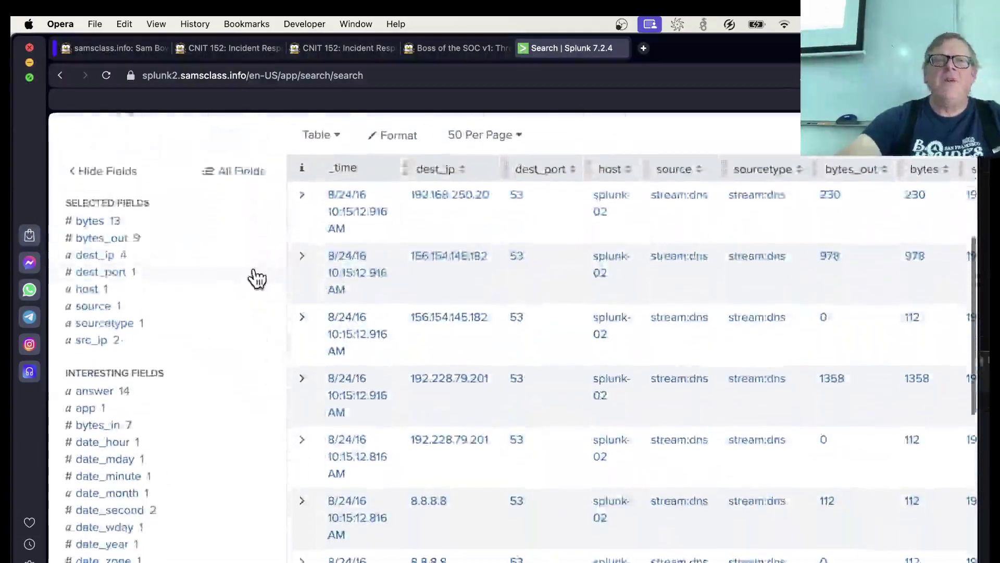
{"action": "scroll", "coordinate": [257, 277], "scroll_direction": "down", "scroll_amount": 5}
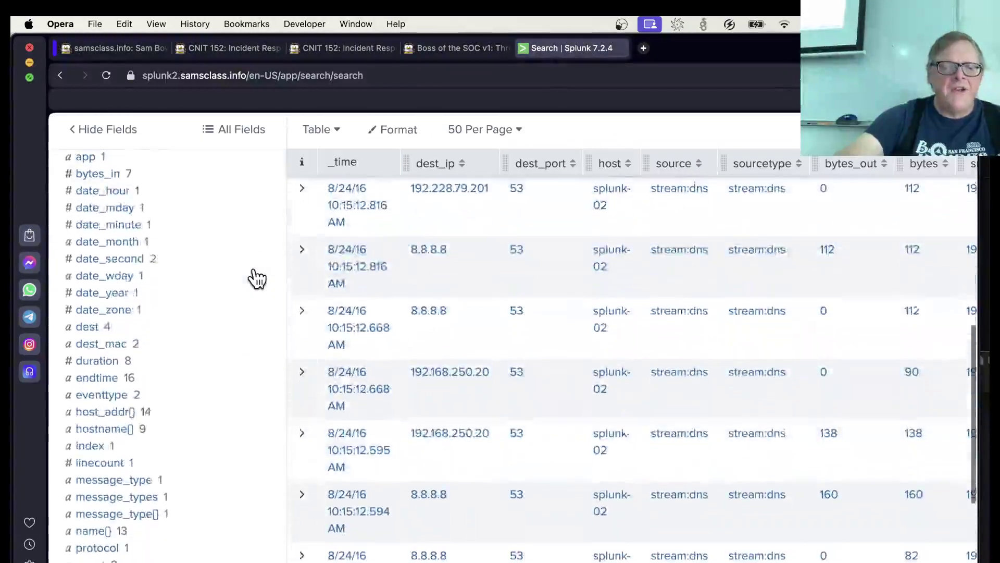
{"action": "scroll", "coordinate": [224, 289], "scroll_direction": "down", "scroll_amount": 5}
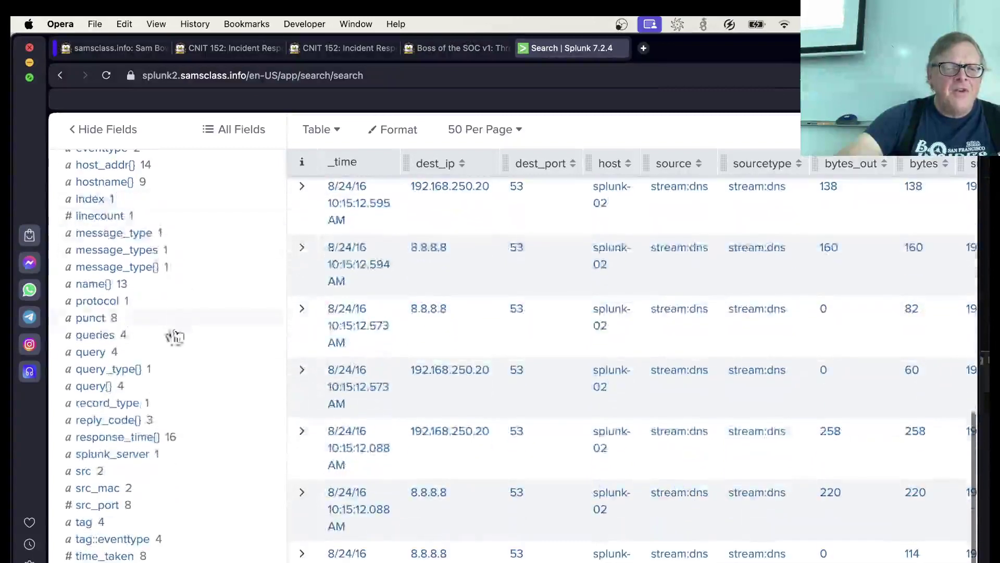
{"action": "left_click", "coordinate": [91, 353]}
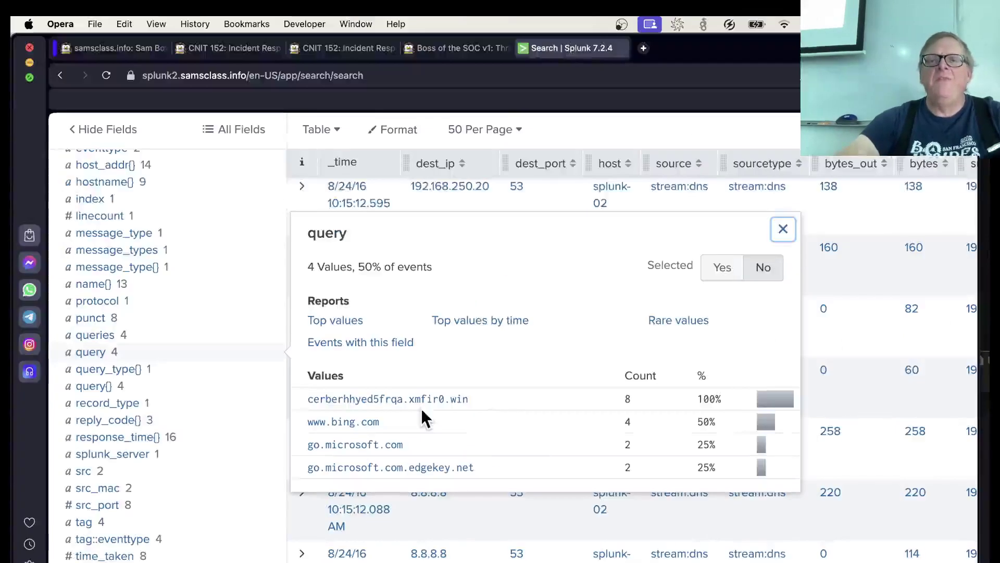
Step: Read the BOTSv1 4.4 Suspicious Domain and 4.5 VB Script tasks and their hints on the project page
{"action": "left_click", "coordinate": [461, 47]}
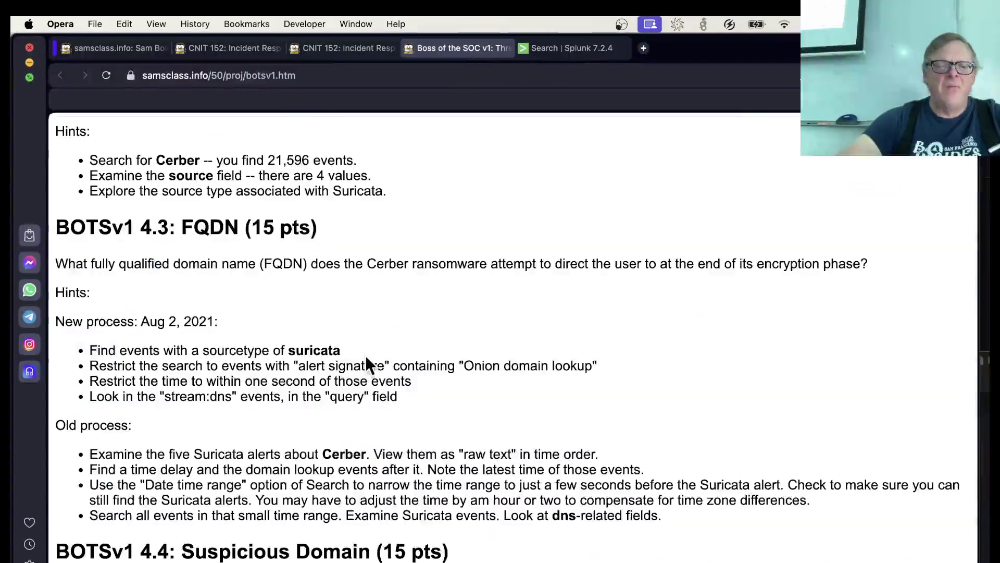
{"action": "scroll", "coordinate": [367, 359], "scroll_direction": "down", "scroll_amount": 4}
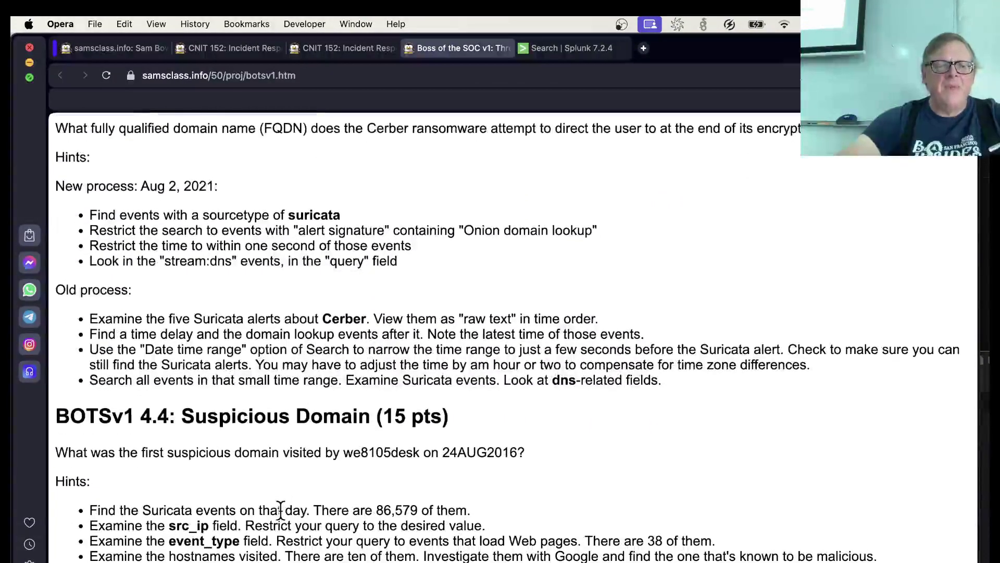
{"action": "scroll", "coordinate": [333, 353], "scroll_direction": "up", "scroll_amount": 3}
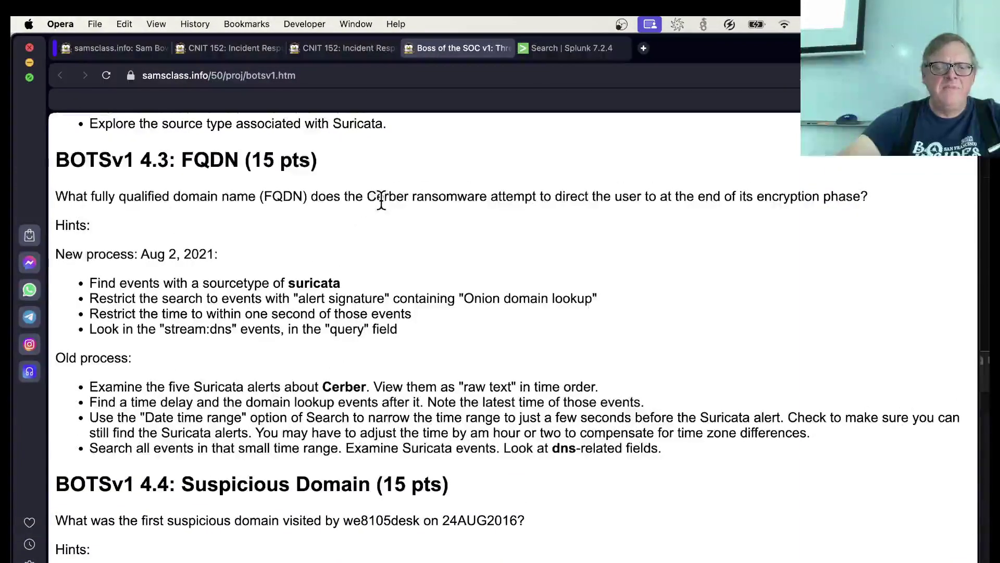
{"action": "scroll", "coordinate": [381, 201], "scroll_direction": "down", "scroll_amount": 8}
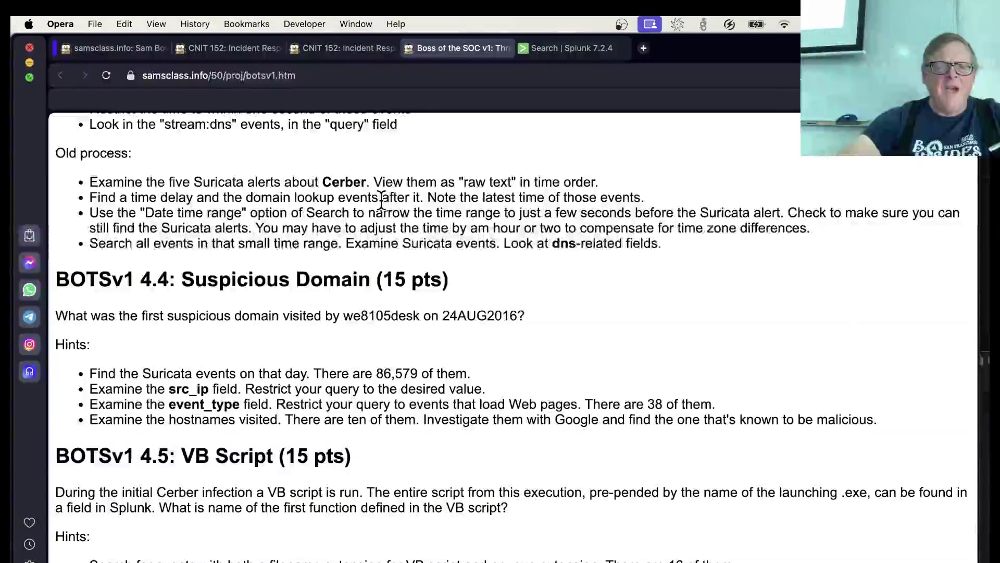
{"action": "scroll", "coordinate": [381, 201], "scroll_direction": "down", "scroll_amount": 7}
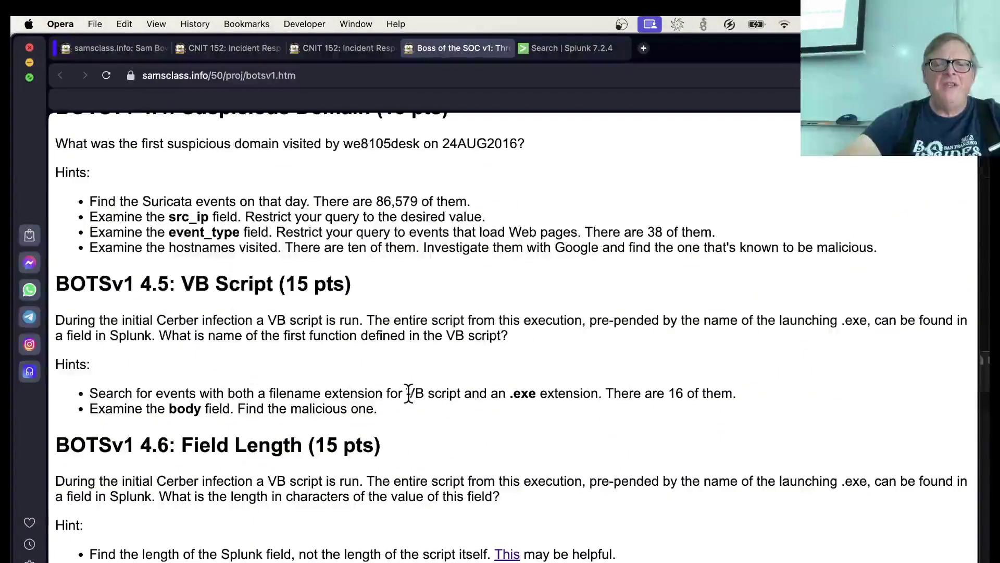
Step: Return to Splunk, replace the query with .vbs .exe and run it over all time
{"action": "left_click", "coordinate": [579, 50]}
{"action": "scroll", "coordinate": [429, 204], "scroll_direction": "up", "scroll_amount": 8}
{"action": "left_click_drag", "start_coordinate": [256, 245], "coordinate": [27, 240]}
{"action": "key", "text": "BackSpace"}
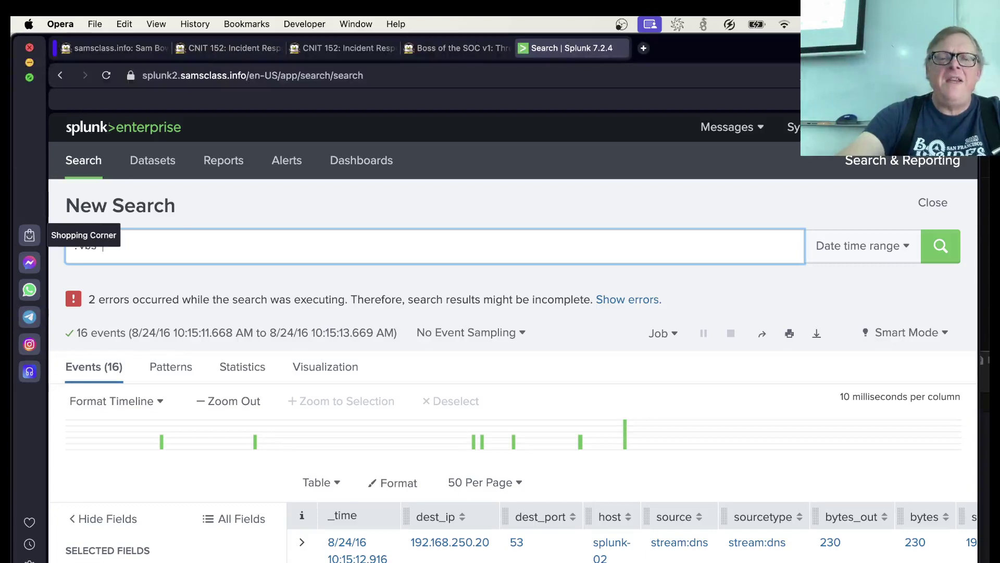
{"action": "type", "text": ".vbs .exe"}
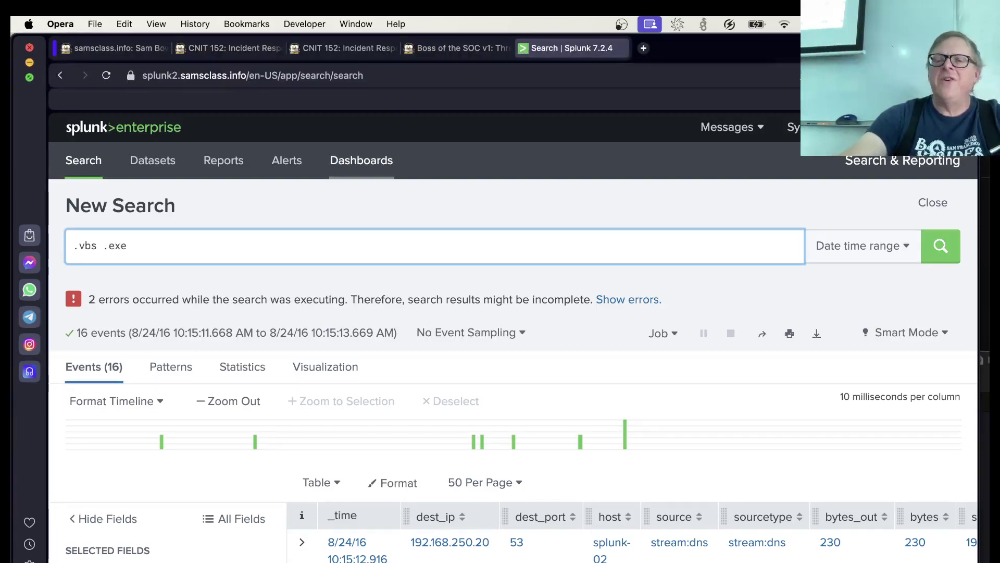
{"action": "left_click", "coordinate": [909, 249]}
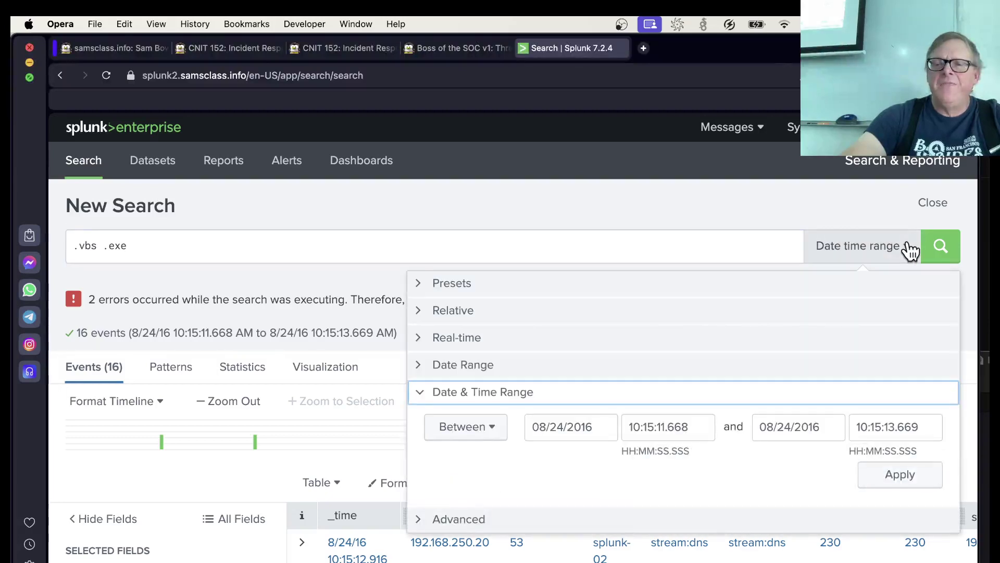
{"action": "left_click", "coordinate": [414, 284]}
{"action": "left_click", "coordinate": [828, 341]}
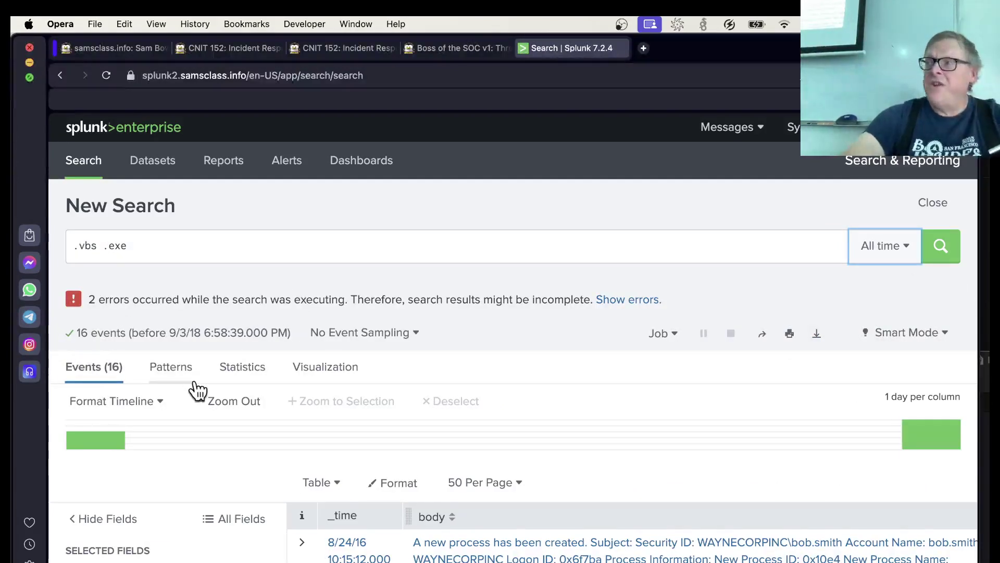
Step: Open the values of the body field for the matching events and look through their process command lines for VB script code
{"action": "scroll", "coordinate": [194, 391], "scroll_direction": "down", "scroll_amount": 5}
{"action": "scroll", "coordinate": [194, 391], "scroll_direction": "down", "scroll_amount": 5}
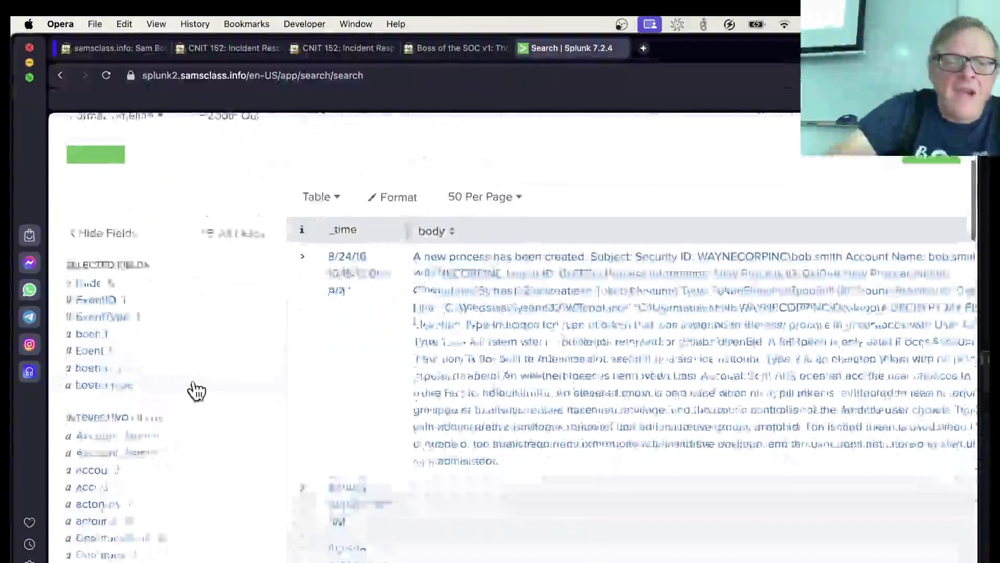
{"action": "scroll", "coordinate": [145, 385], "scroll_direction": "up", "scroll_amount": 2}
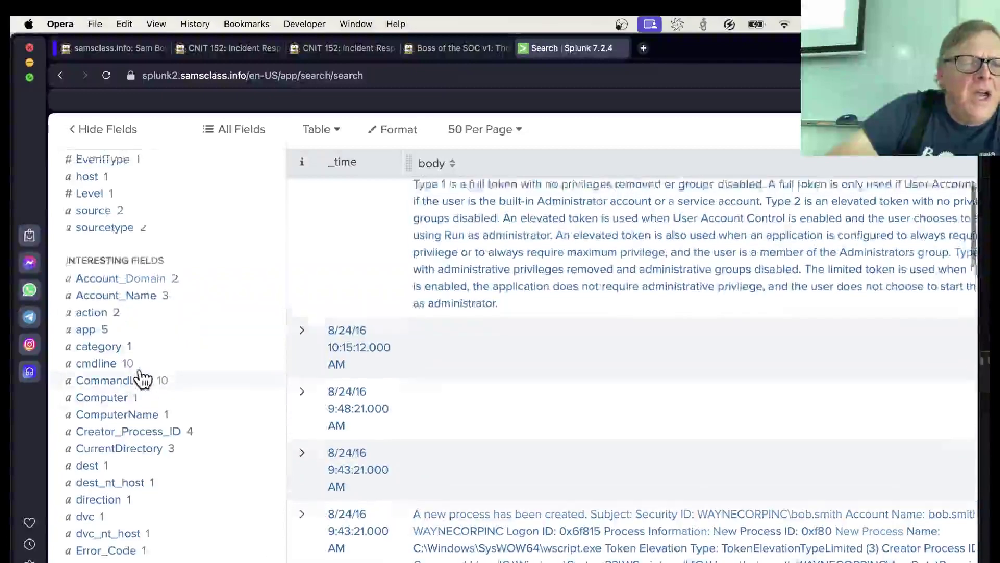
{"action": "left_click", "coordinate": [89, 209]}
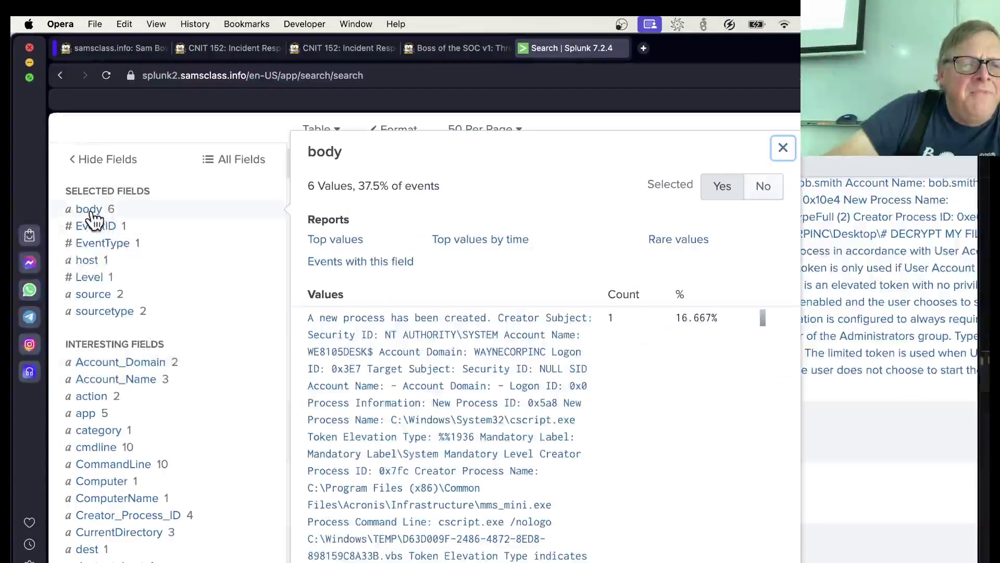
{"action": "scroll", "coordinate": [408, 364], "scroll_direction": "down", "scroll_amount": 3}
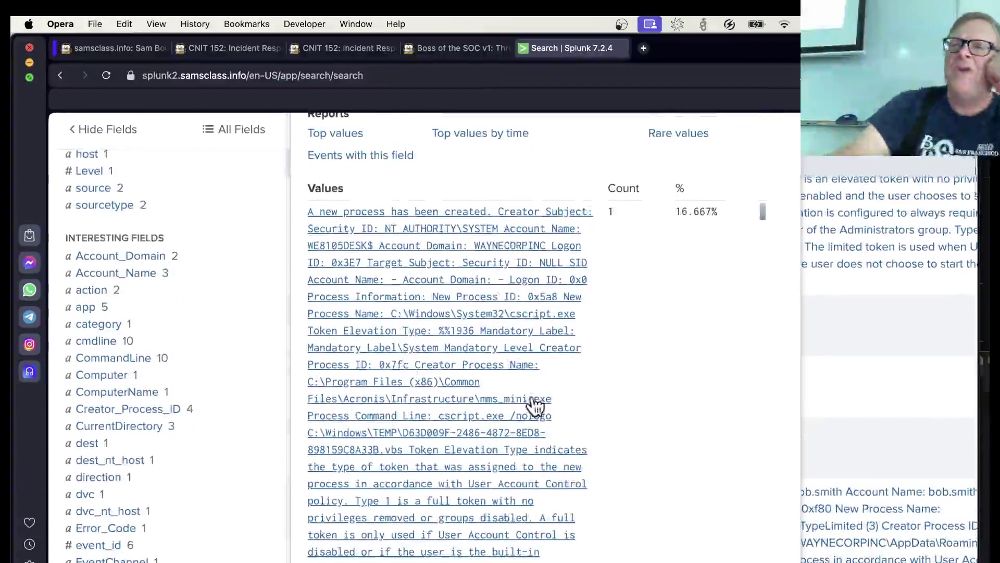
{"action": "scroll", "coordinate": [535, 406], "scroll_direction": "down", "scroll_amount": 10}
{"action": "scroll", "coordinate": [670, 435], "scroll_direction": "down", "scroll_amount": 15}
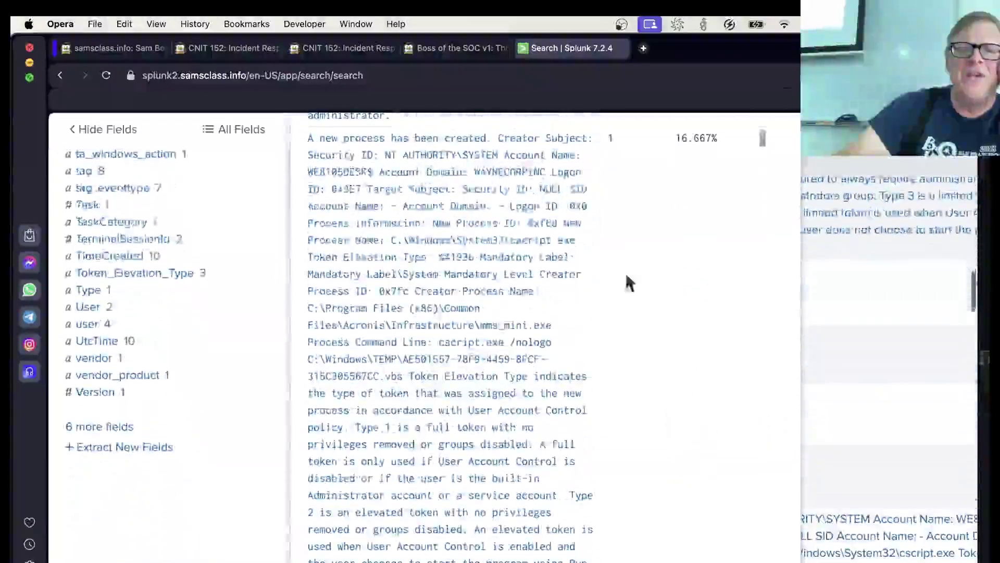
{"action": "scroll", "coordinate": [559, 429], "scroll_direction": "down", "scroll_amount": 10}
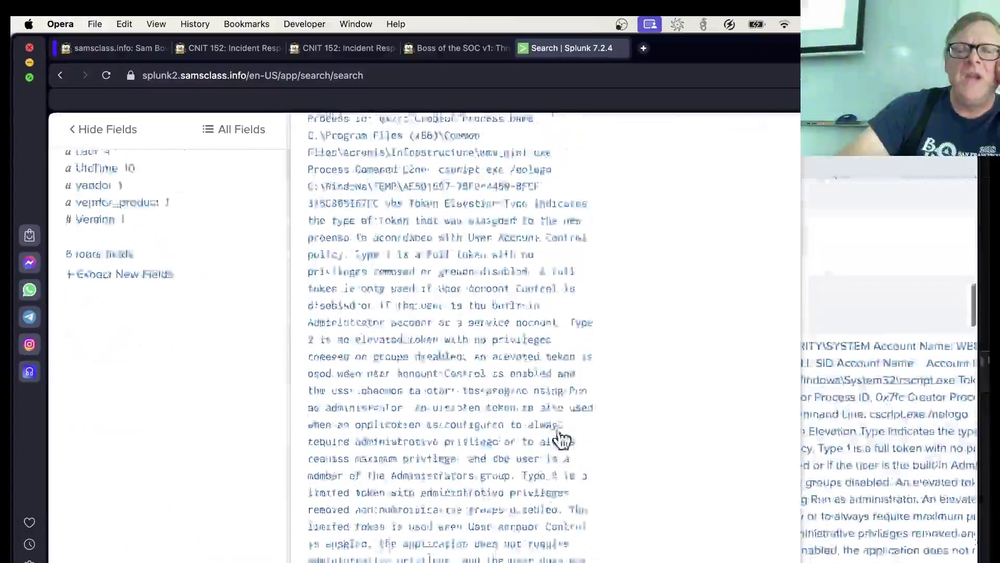
{"action": "scroll", "coordinate": [559, 430], "scroll_direction": "down", "scroll_amount": 10}
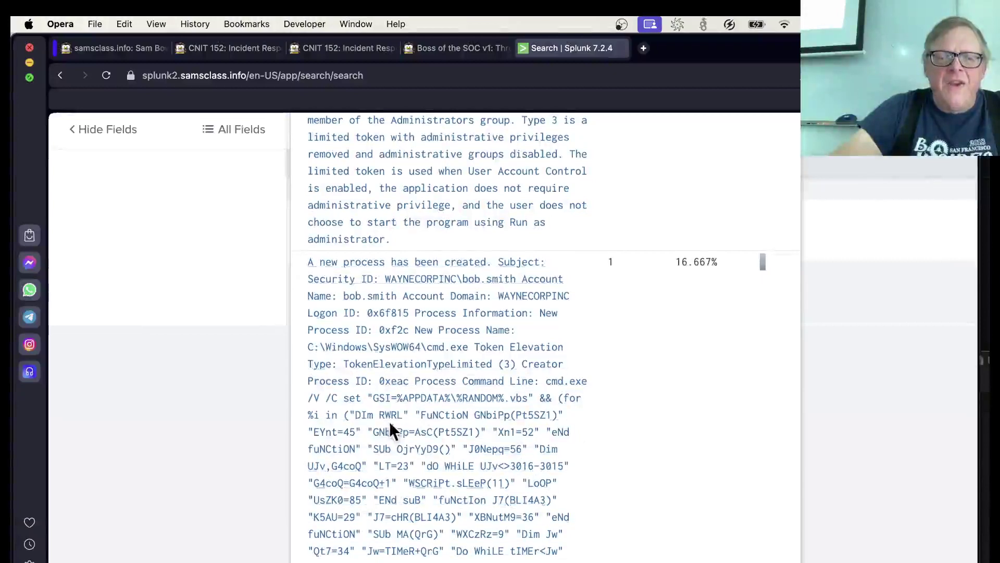
Step: Highlight the script code in the cmd.exe process command line that sets GSI=%APPDATA%\%RANDOM%.vbs and examine its function definitions
{"action": "scroll", "coordinate": [710, 482], "scroll_direction": "down", "scroll_amount": 1}
{"action": "left_click_drag", "start_coordinate": [604, 476], "coordinate": [351, 359]}
{"action": "scroll", "coordinate": [348, 423], "scroll_direction": "down", "scroll_amount": 1}
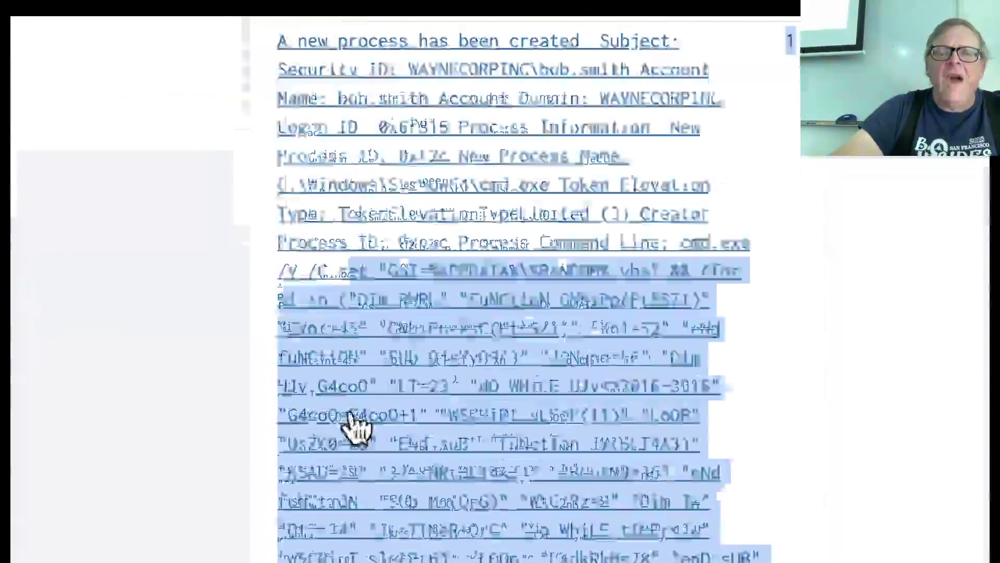